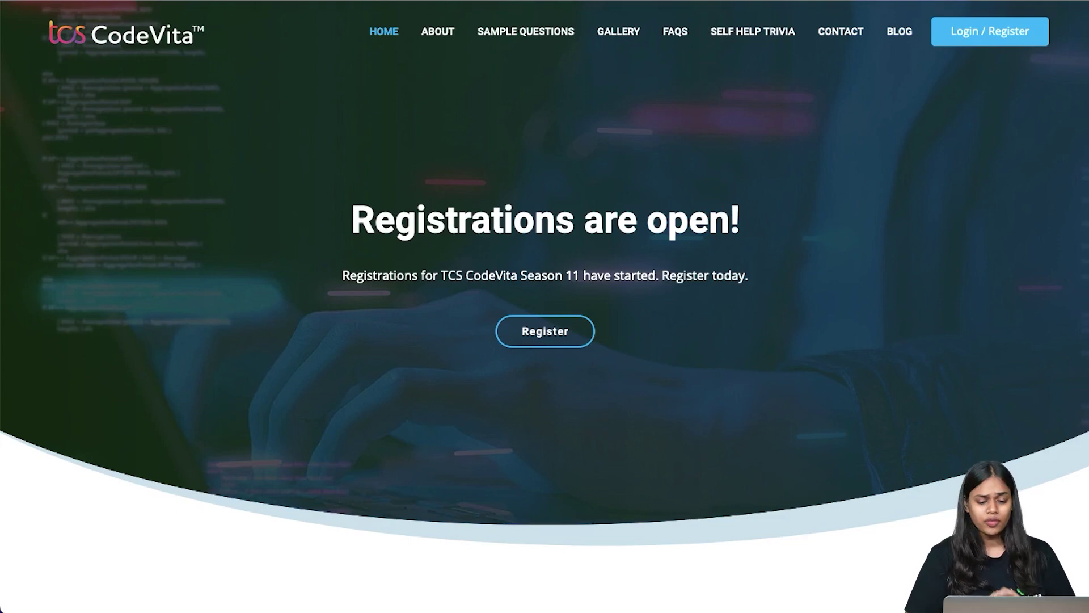
Start a new CodeVita Season 11 user registration with India as the country/region.
left_click(566, 339)
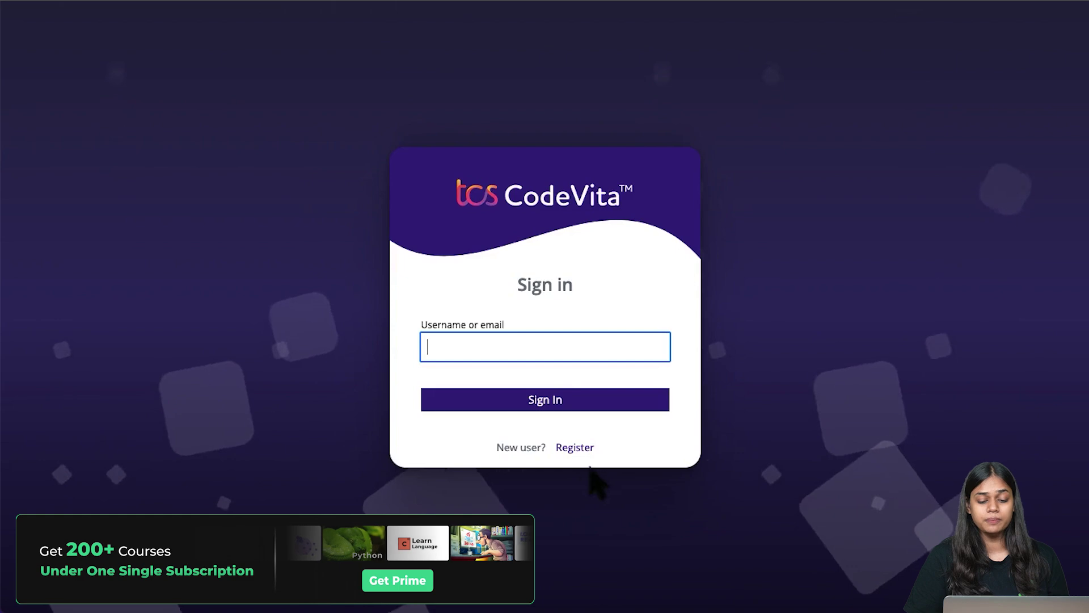
left_click(578, 449)
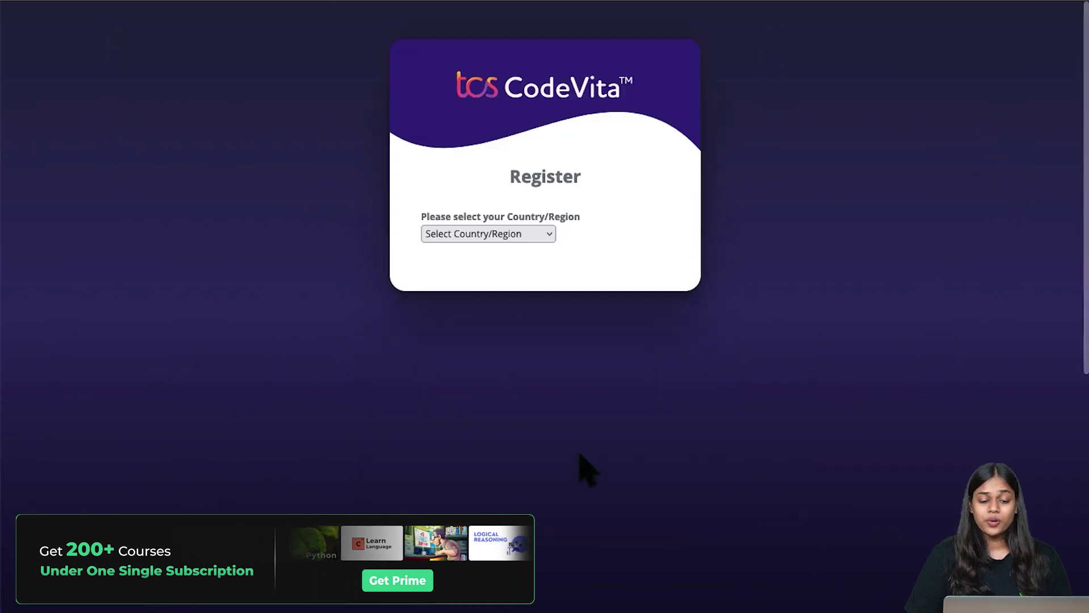
left_click(544, 237)
type("india")
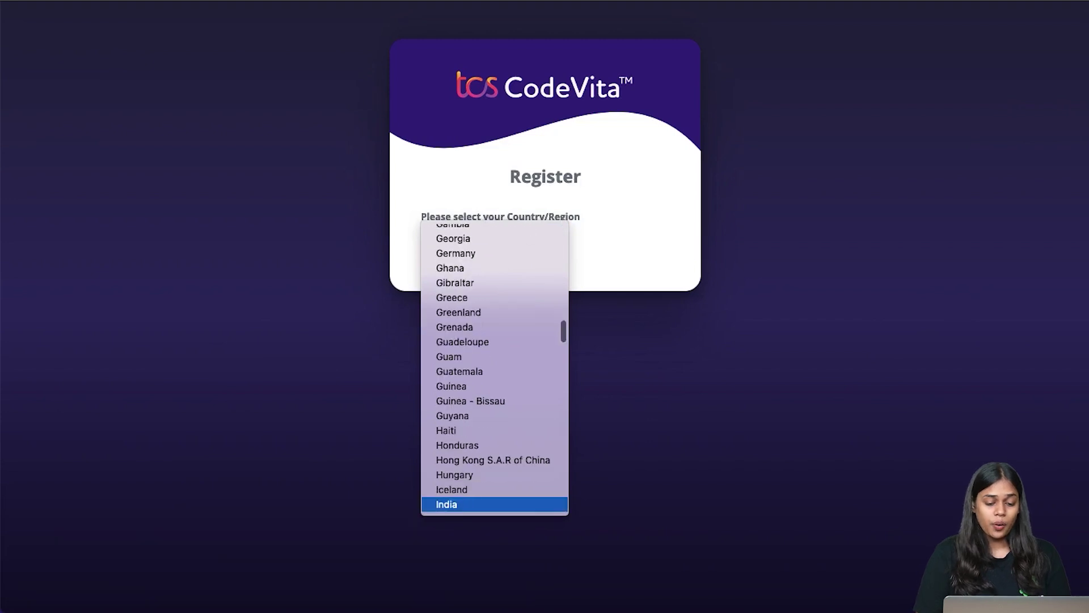
key("Return")
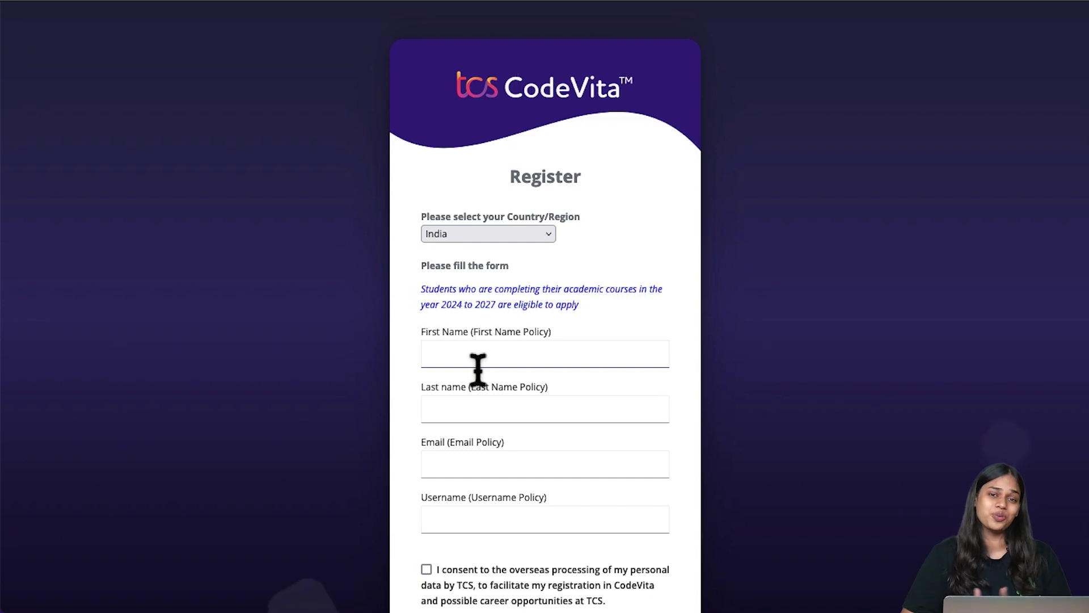
Fill in the registrant's first name, last name, e-mail address and username.
left_click(478, 367)
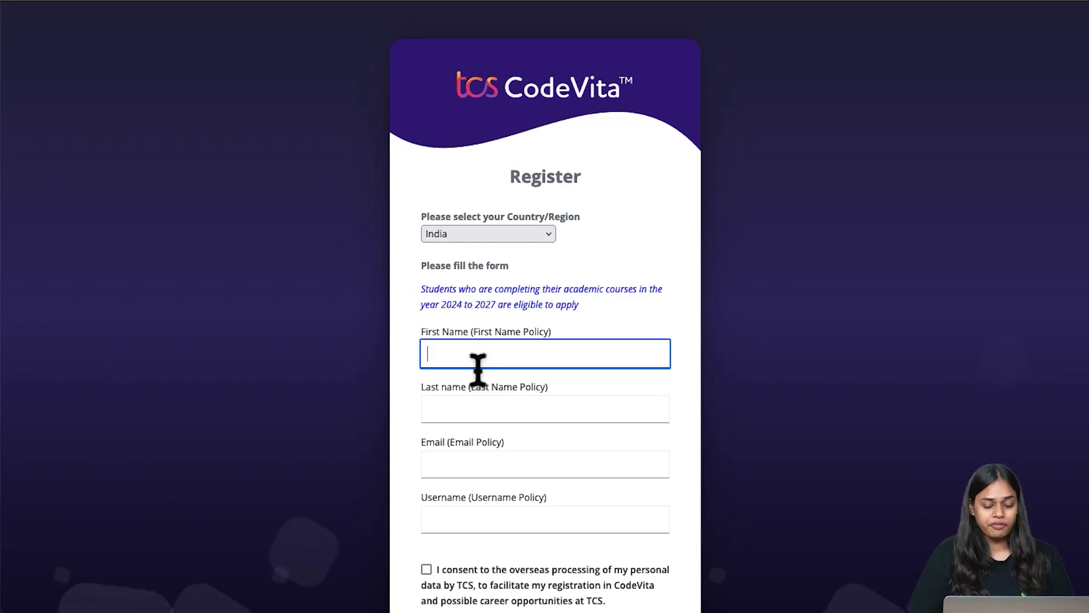
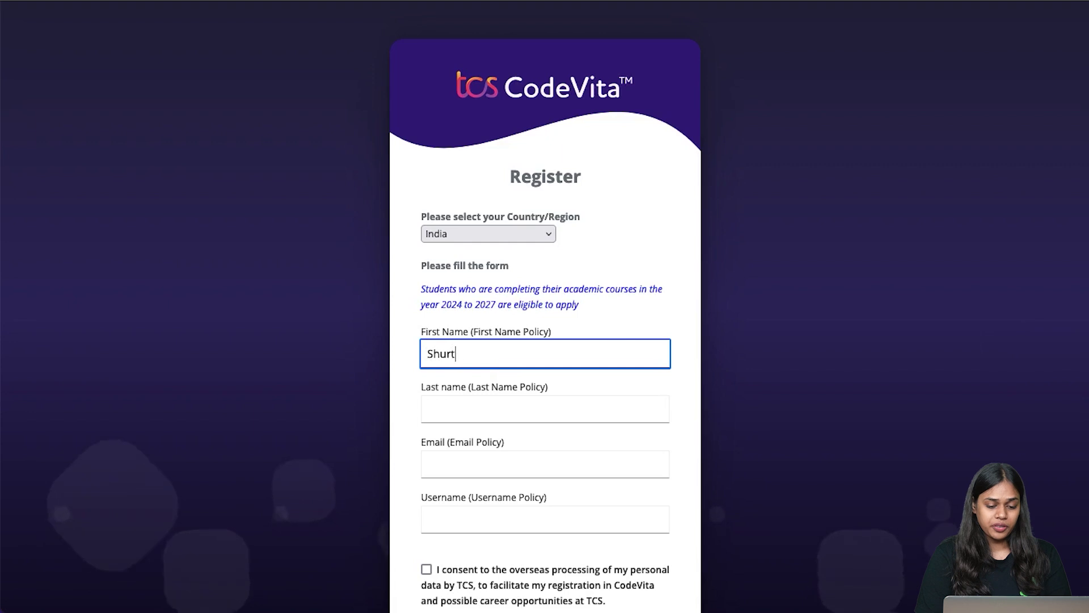
left_click(431, 409)
key("Tab")
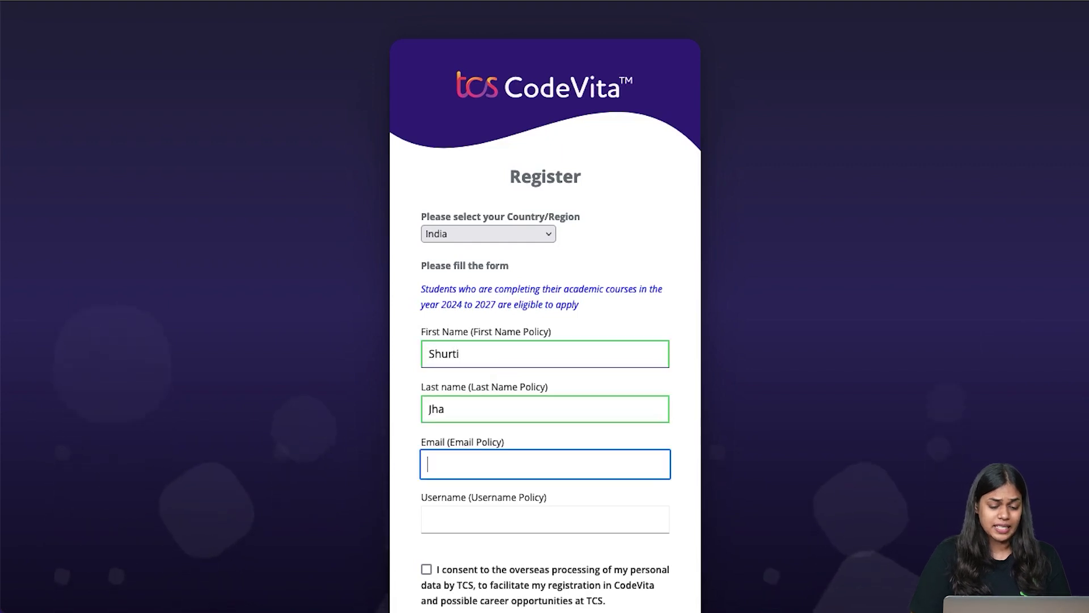
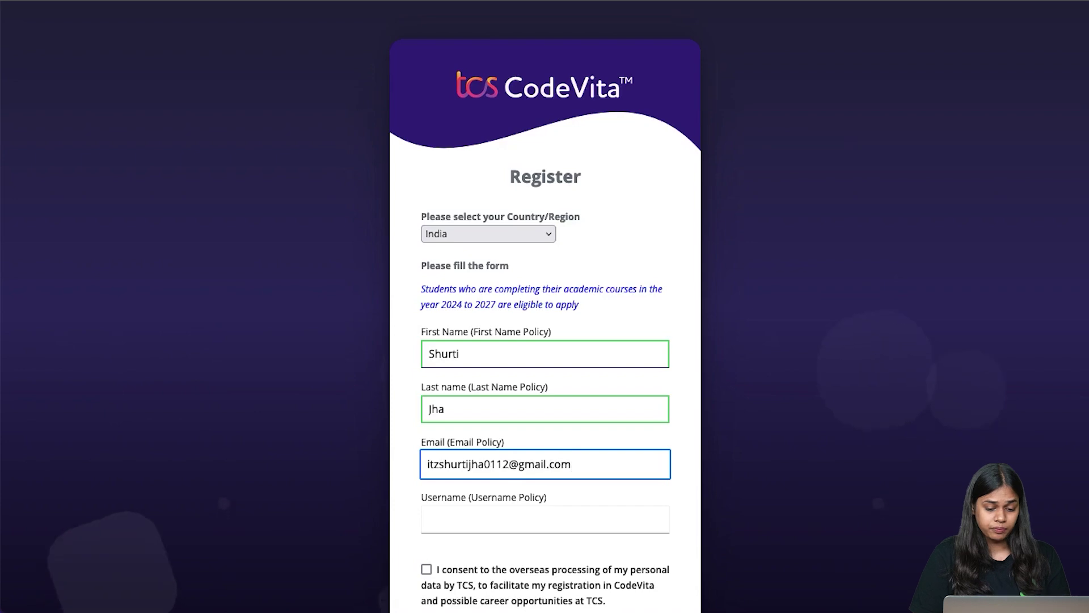
key("Tab")
type("shurt")
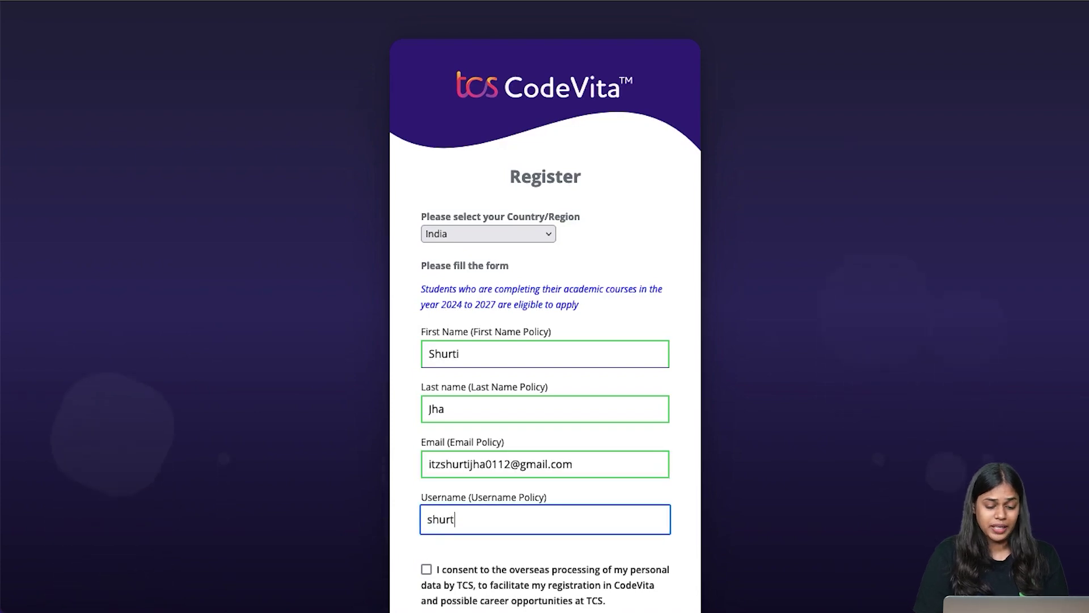
Tick the overseas data-processing consent, accept the Terms and Conditions, and submit the form.
scroll(534, 377, "down", 3)
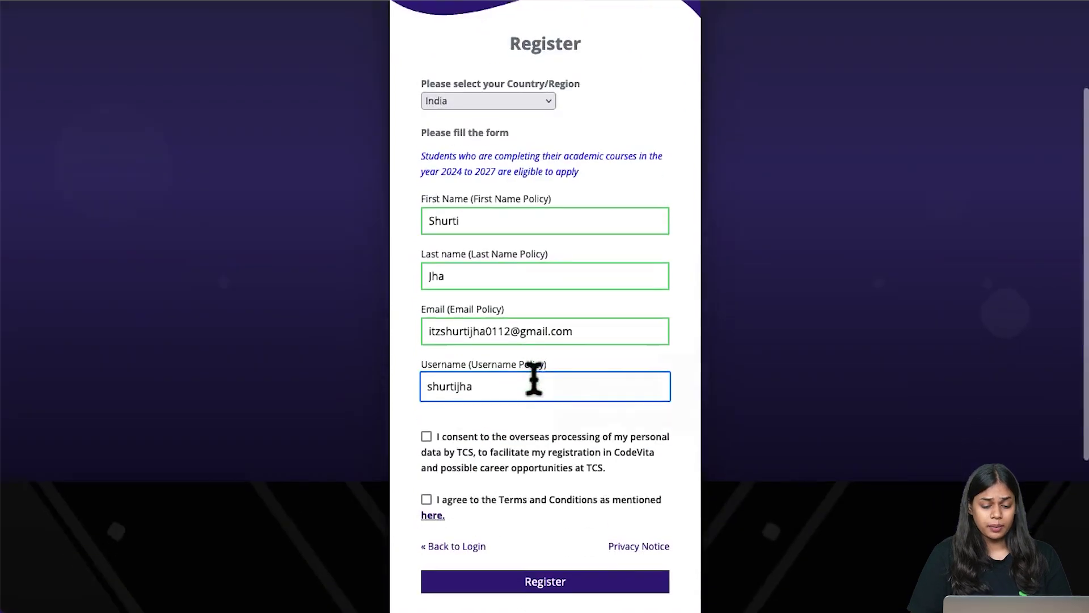
left_click(427, 405)
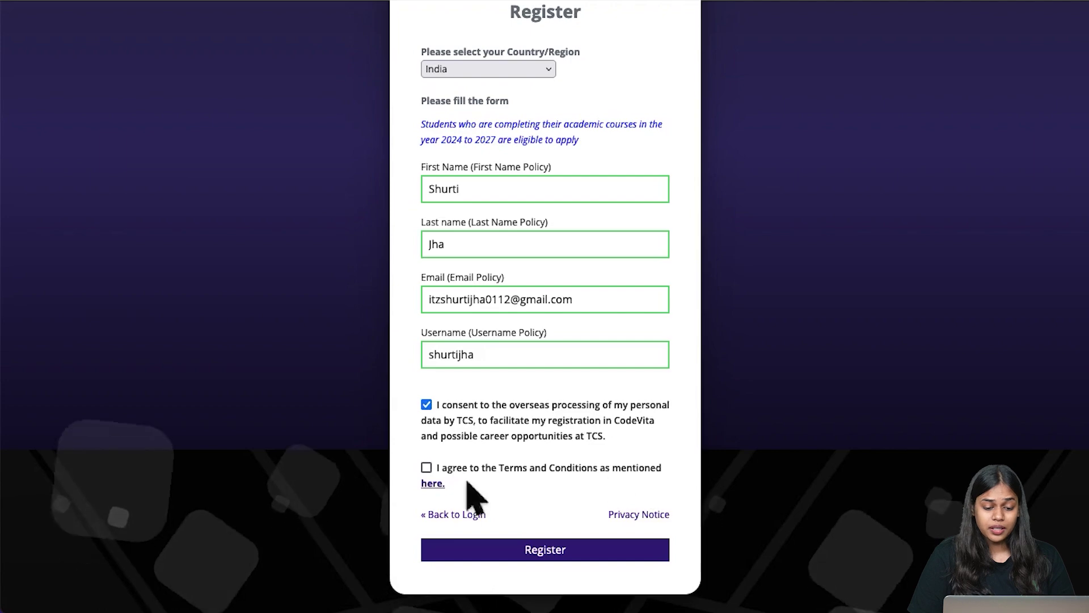
left_click(438, 484)
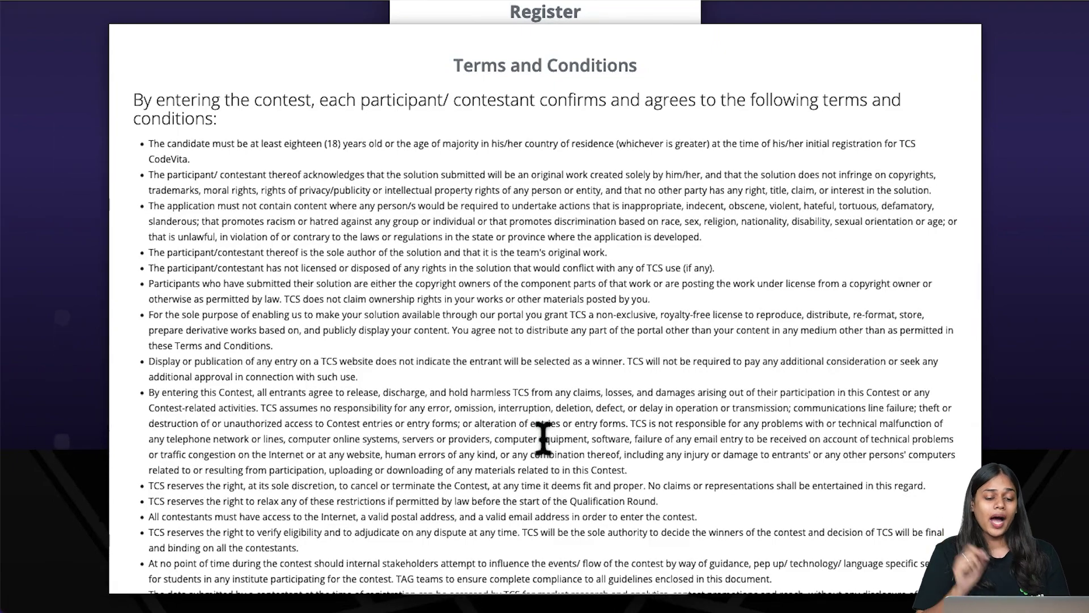
scroll(544, 437, "down", 10)
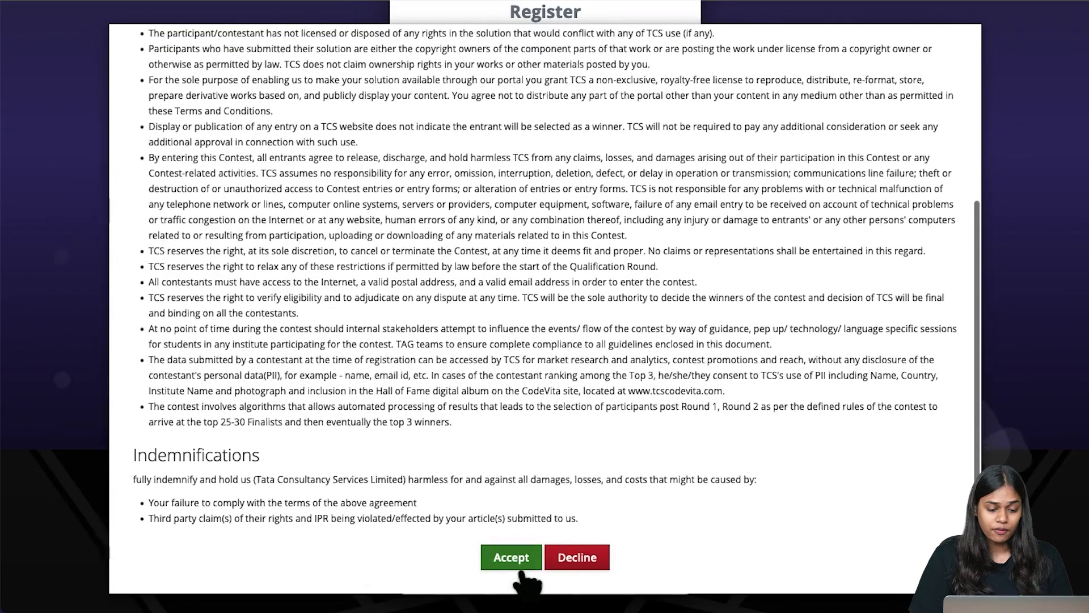
left_click(513, 593)
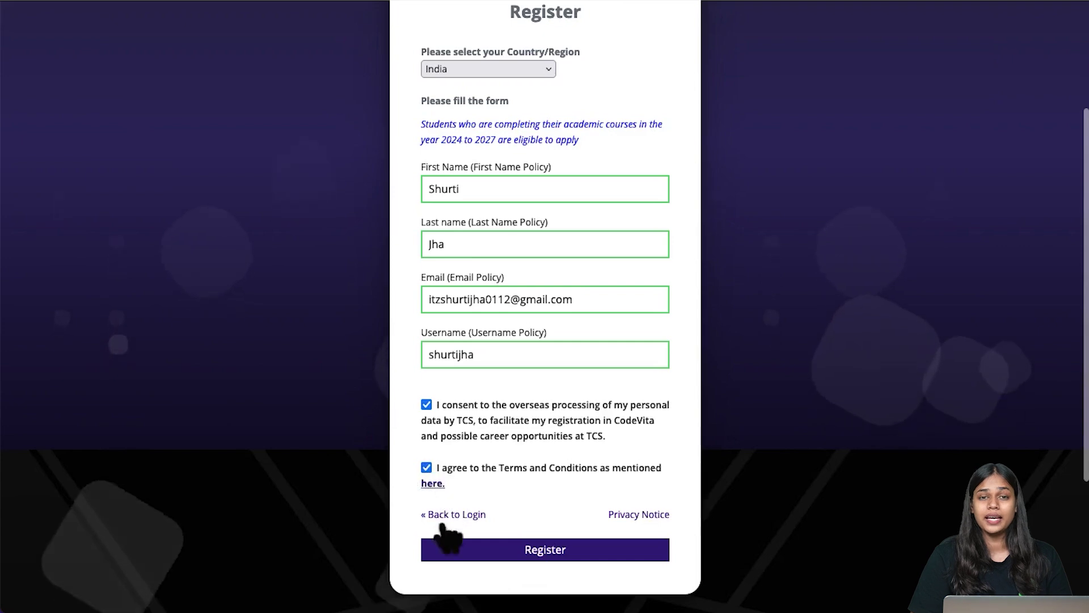
scroll(567, 488, "down", 2)
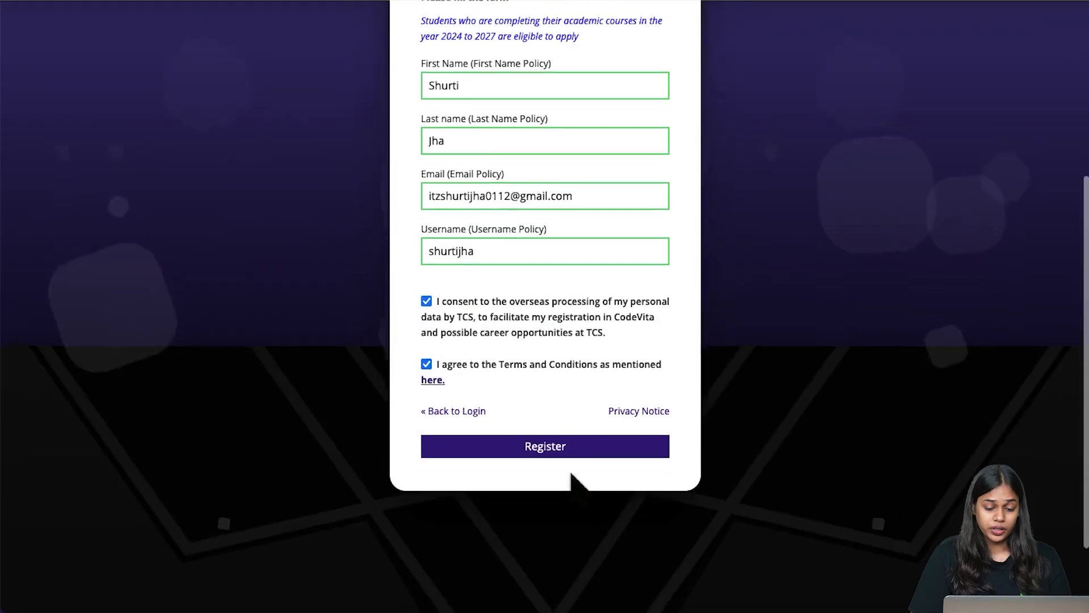
scroll(573, 482, "up", 3)
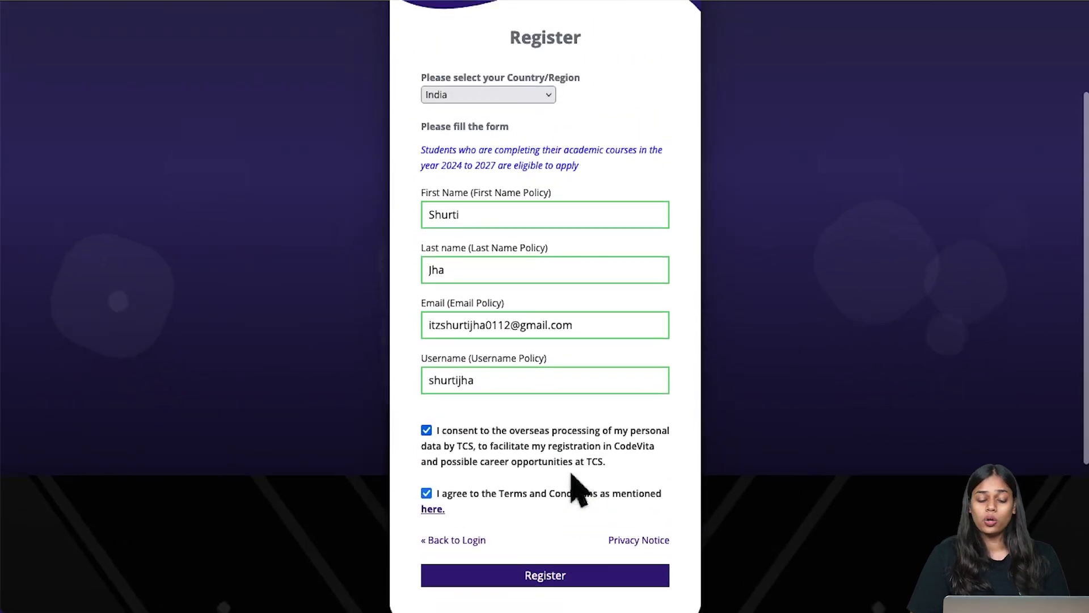
scroll(565, 471, "down", 3)
left_click(561, 448)
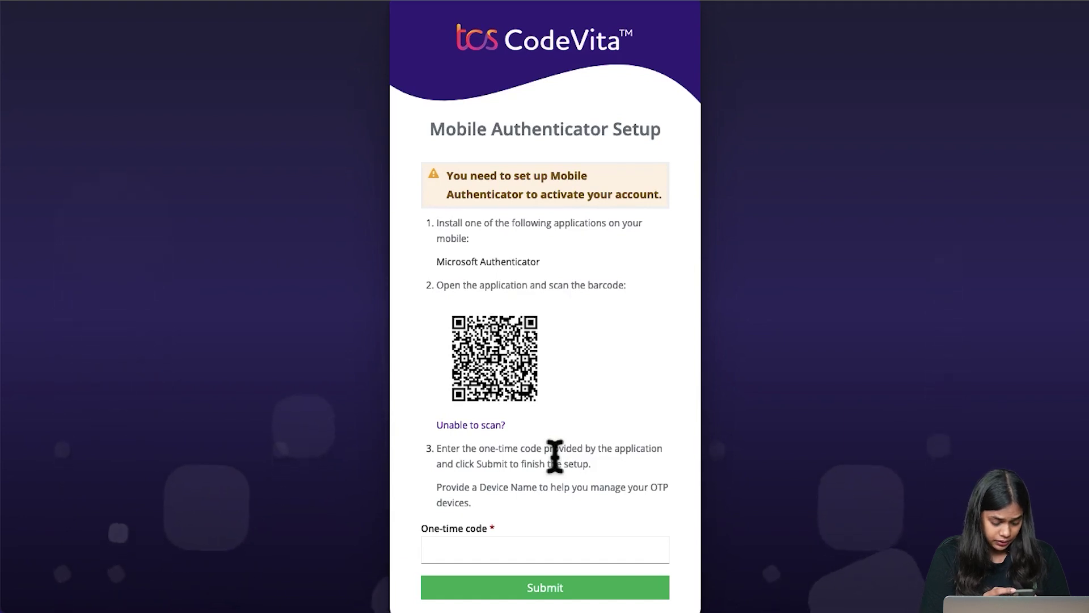
Enter the Microsoft Authenticator one-time code and submit it to activate the account.
left_click(527, 559)
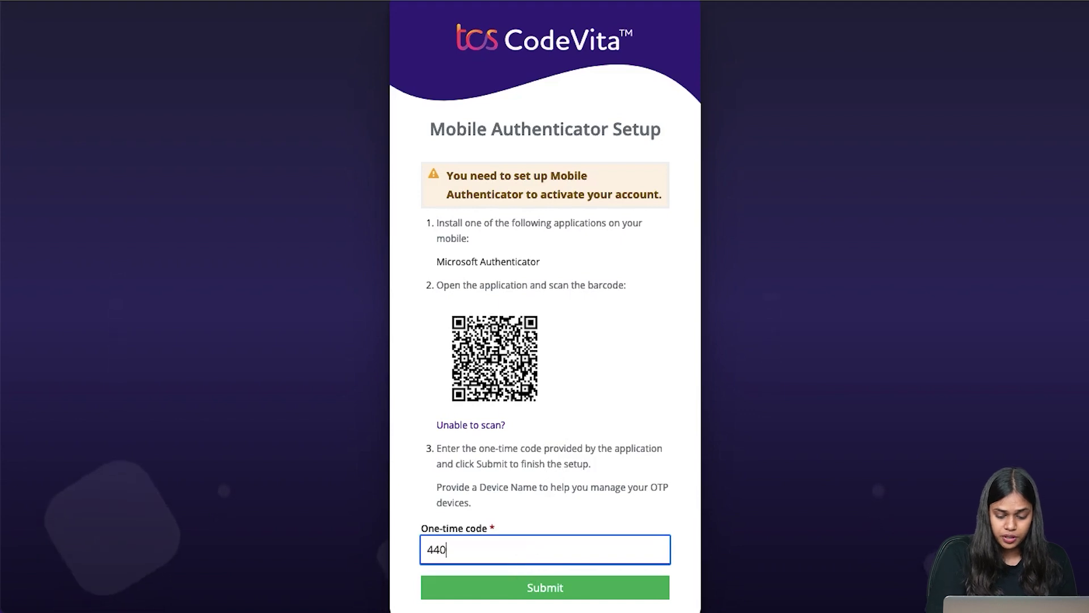
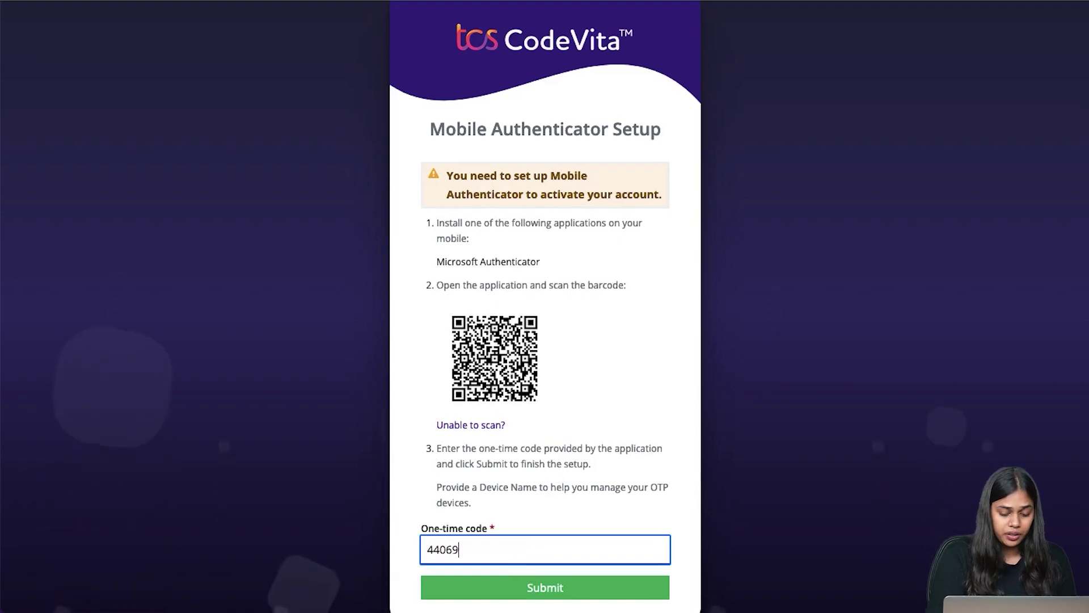
left_click(462, 596)
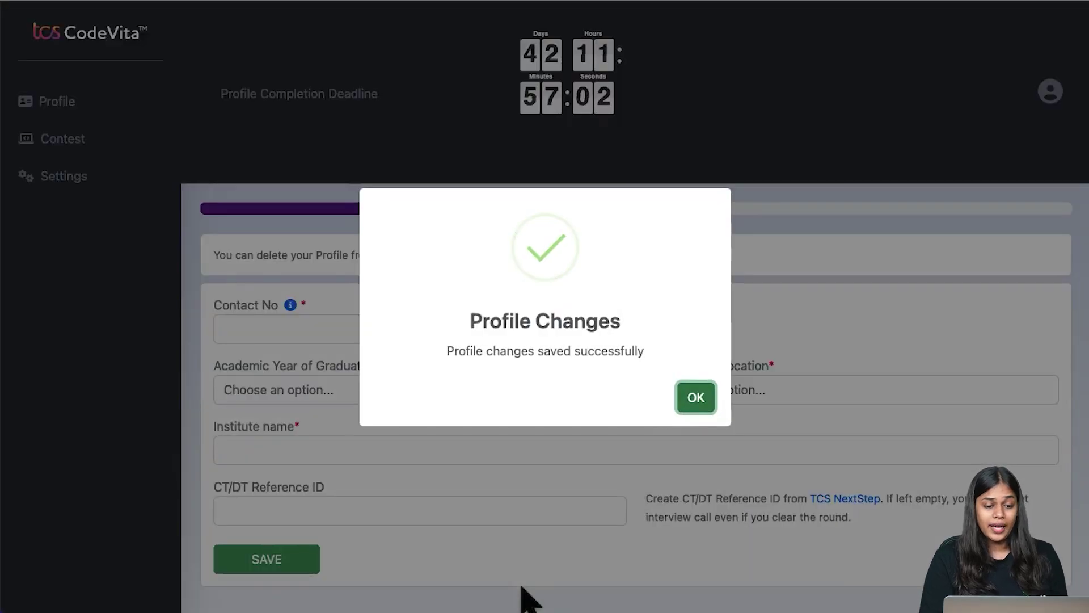
Enter the contact number in the profile and request an SMS OTP for it.
left_click(697, 400)
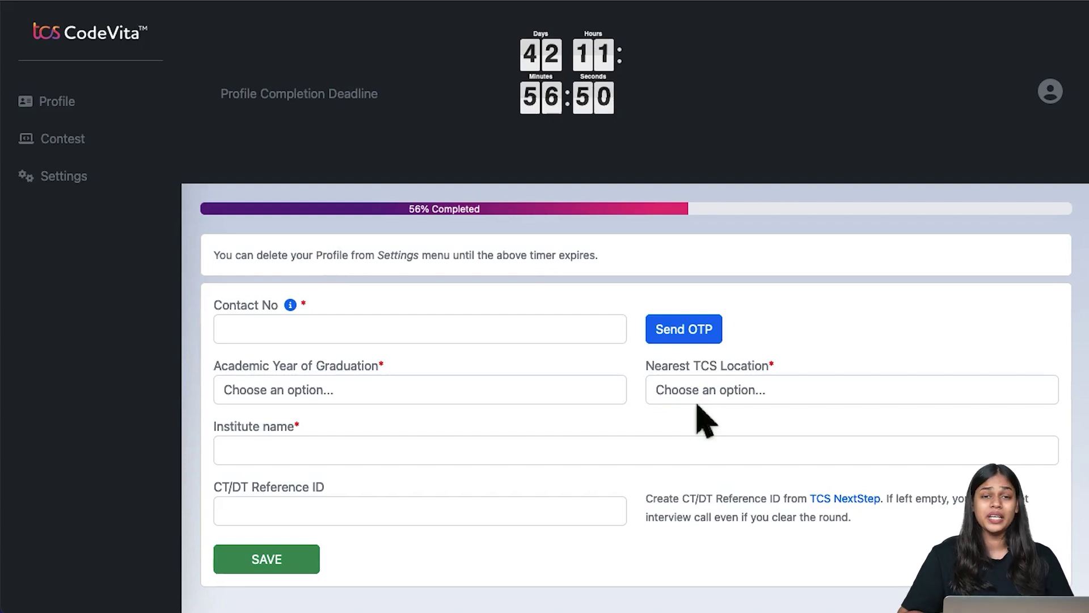
scroll(703, 420, "down", 3)
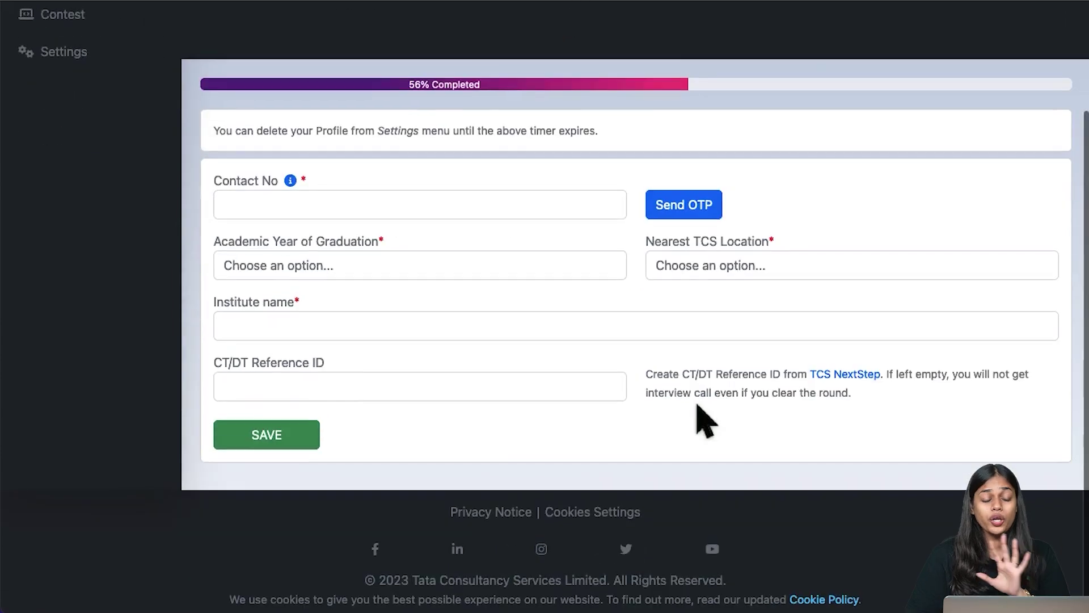
scroll(698, 405, "up", 2)
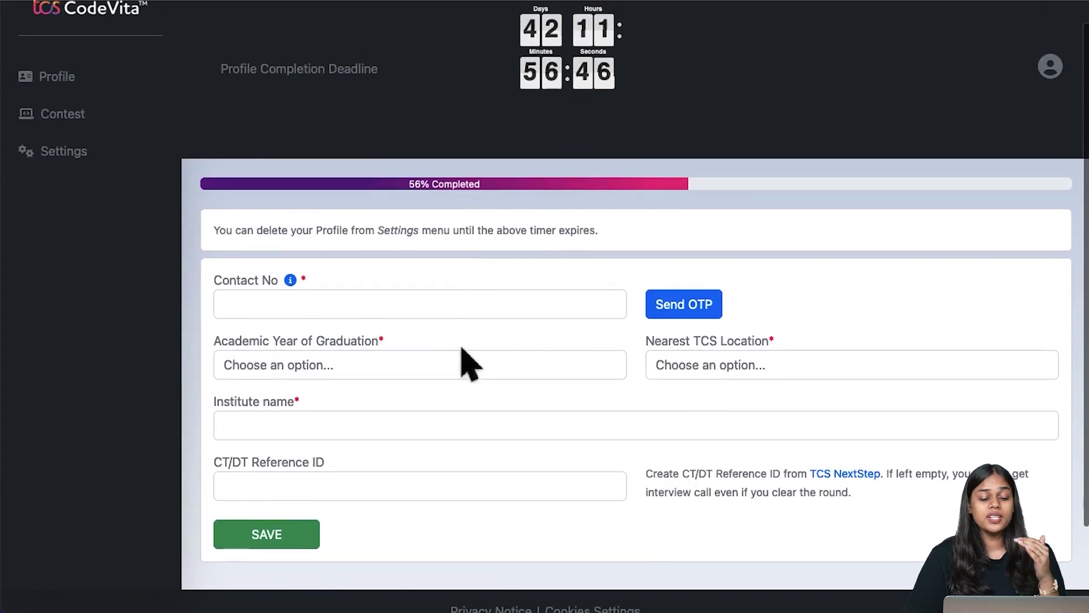
left_click(428, 319)
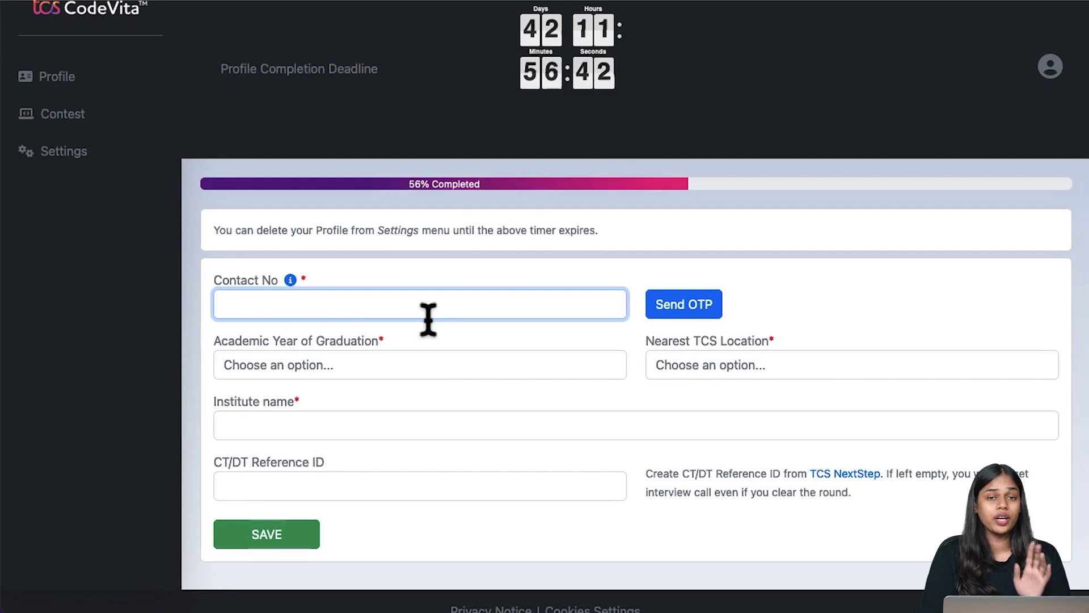
type("90")
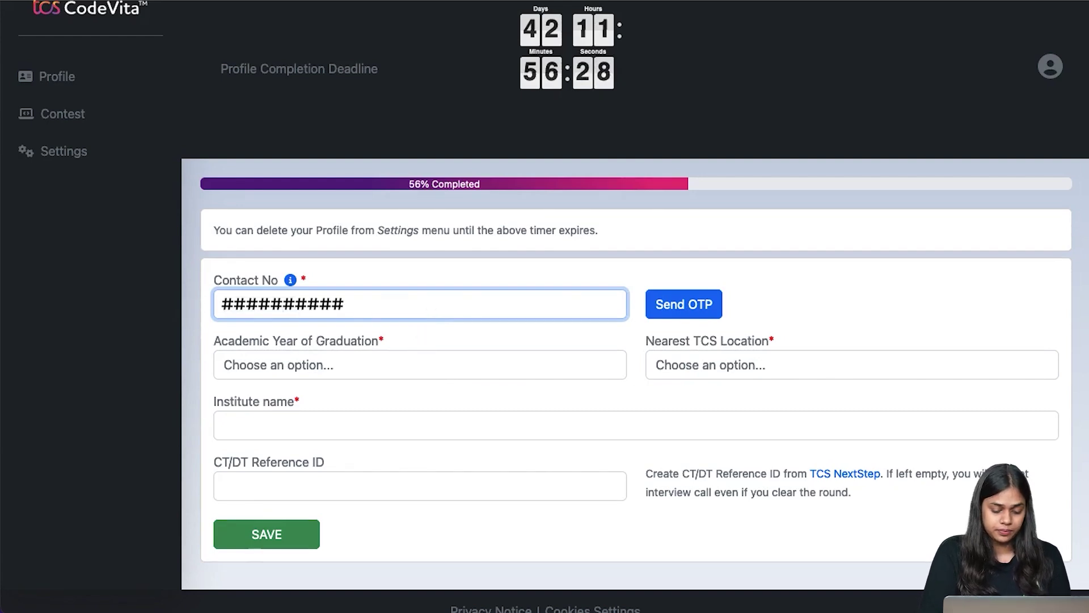
left_click(693, 309)
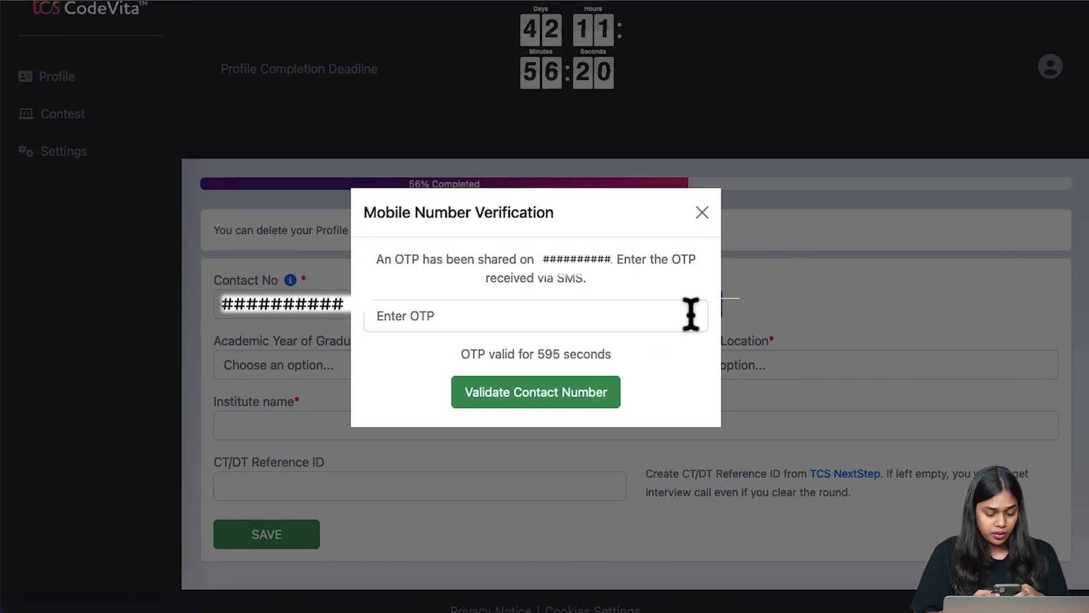
Validate the contact number with the received OTP and acknowledge the confirmations.
left_click(662, 329)
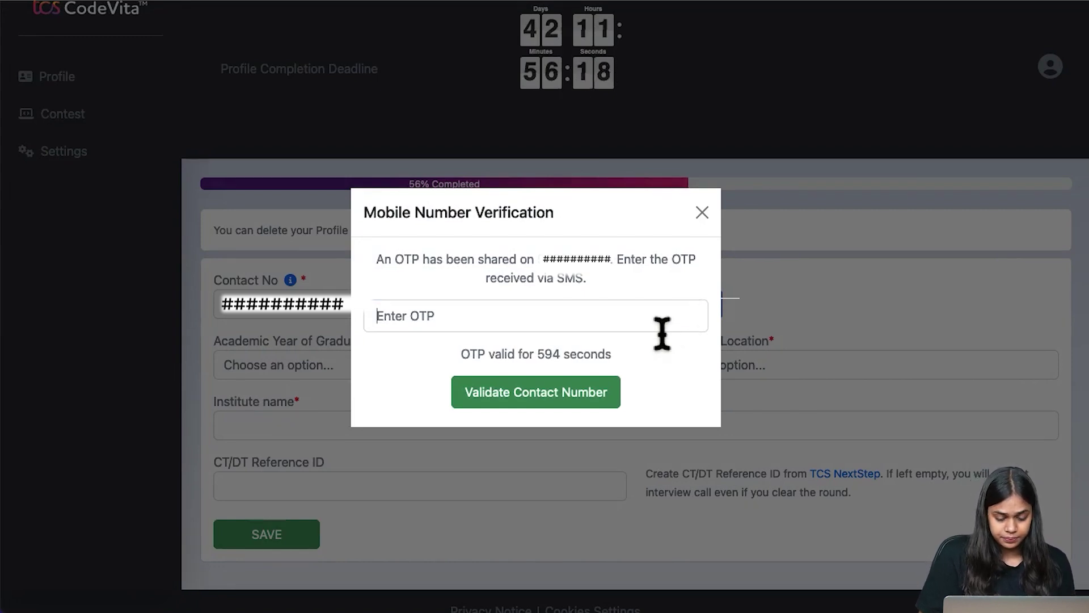
type("••••••")
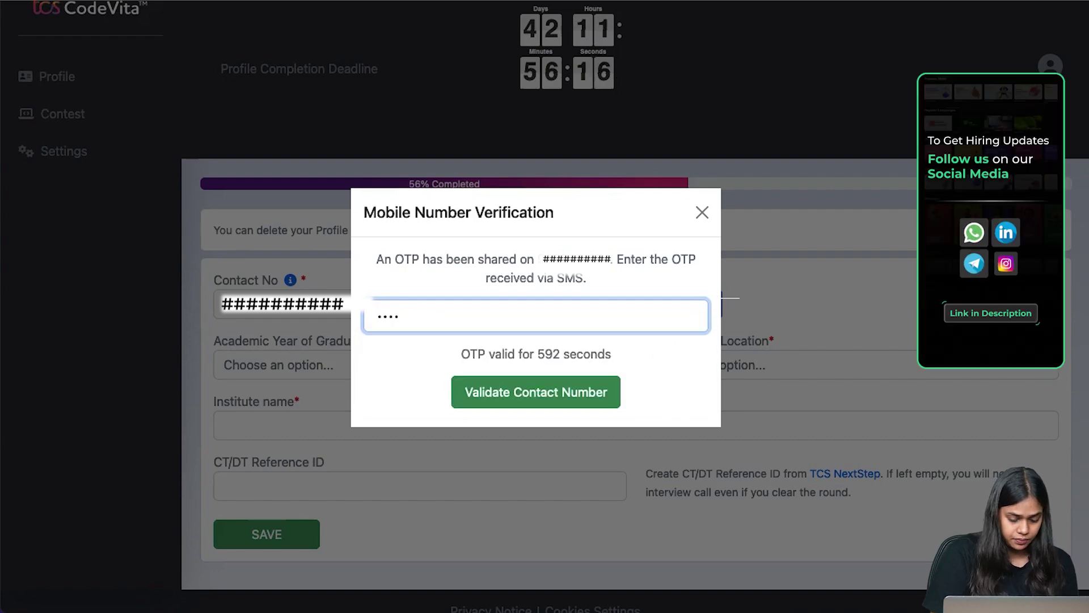
left_click(617, 400)
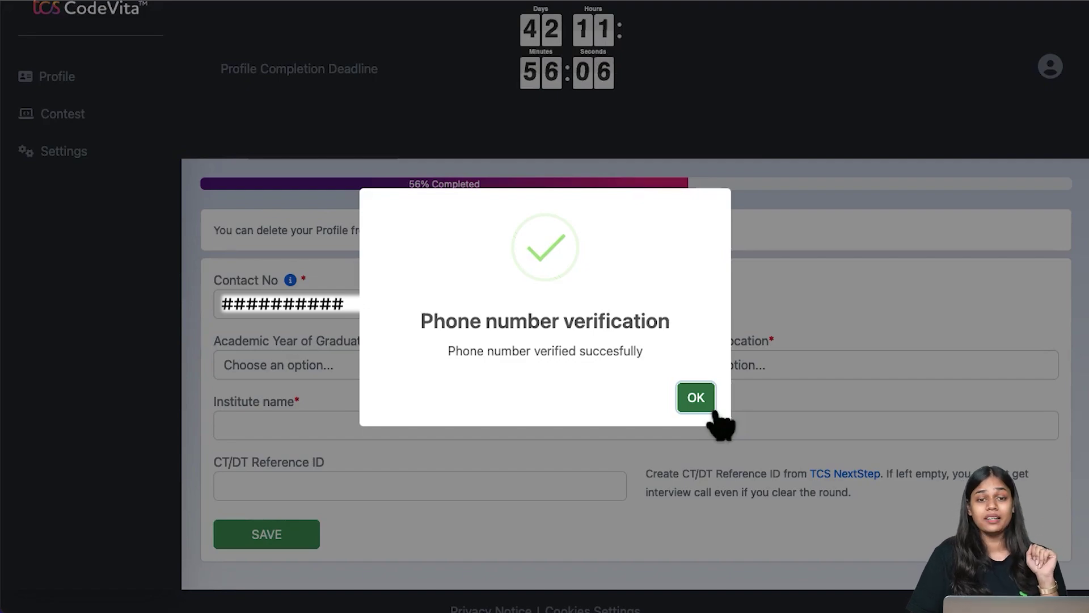
left_click(713, 409)
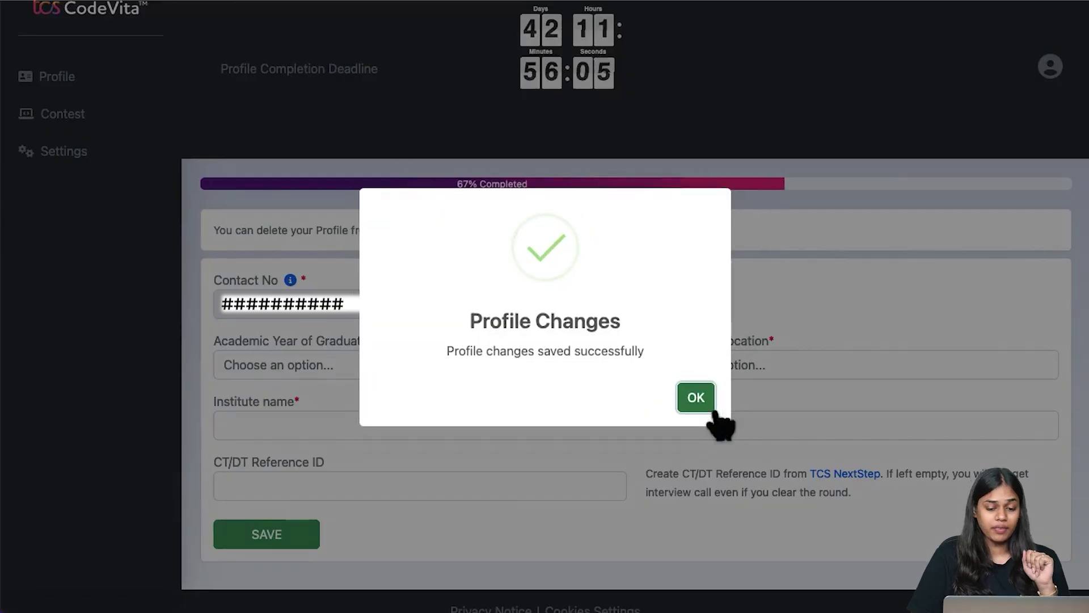
left_click(714, 409)
Set graduation year to 2024 and nearest TCS location to Delhi.
left_click(443, 368)
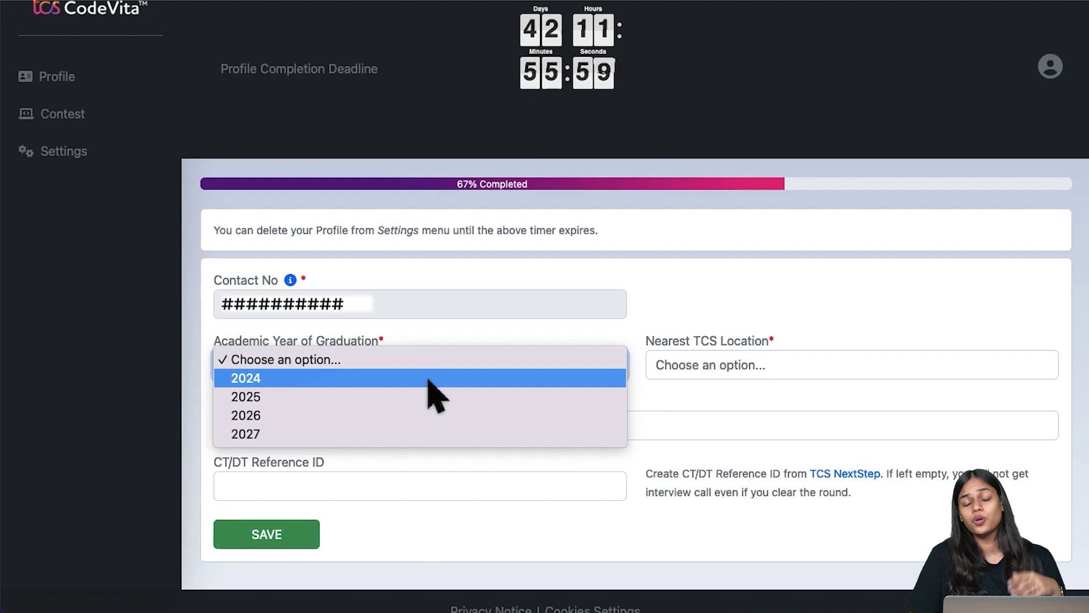
left_click(429, 380)
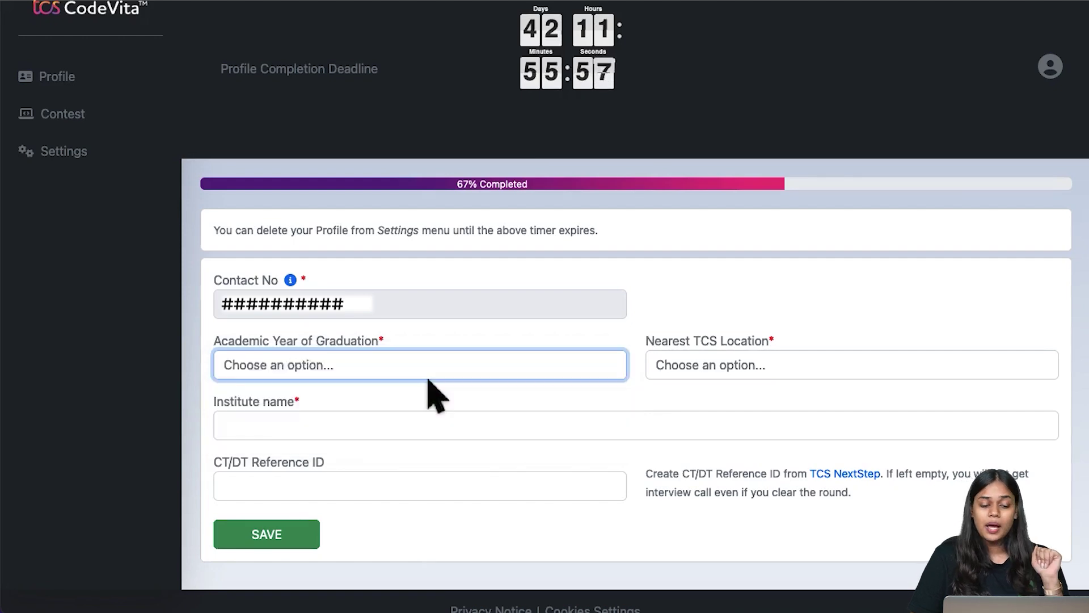
left_click(720, 372)
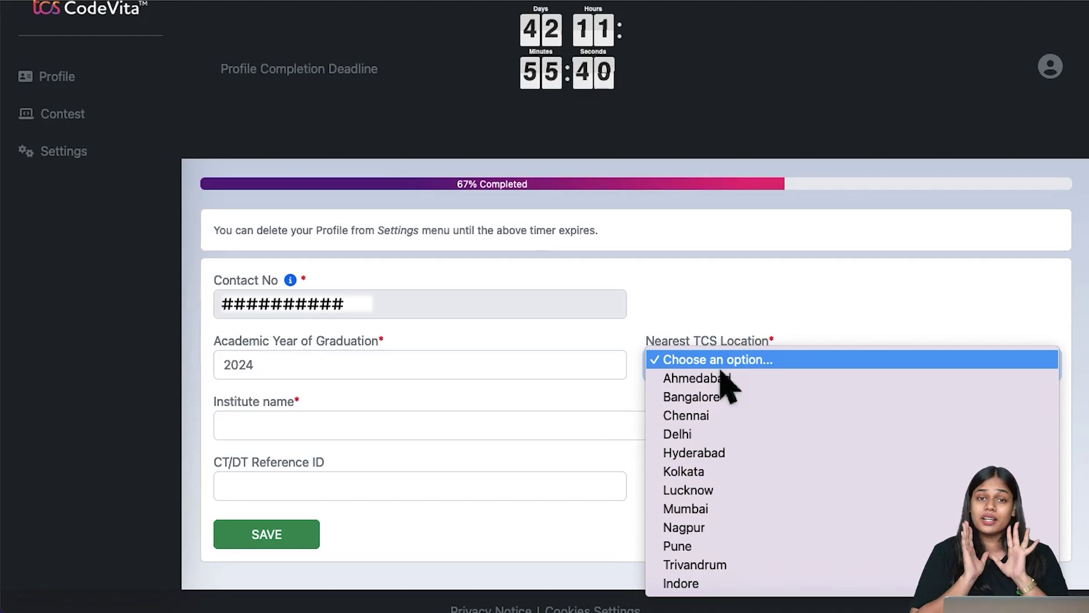
left_click(714, 437)
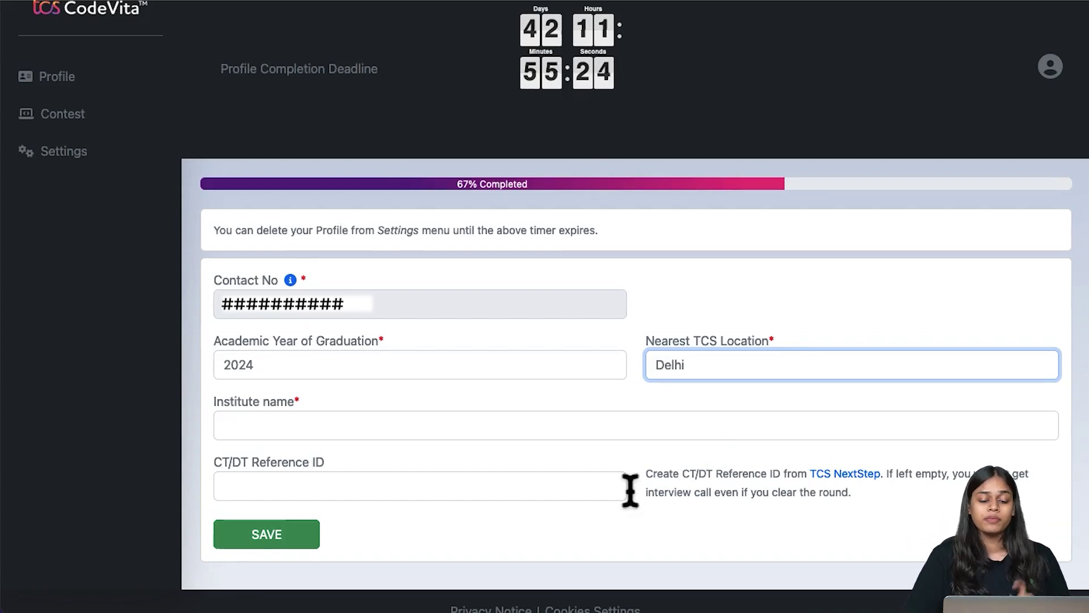
Set the institute to GALGOTIAS COLLEGE OF ENGINEERING AND TECHNOLOGY via the 'Galgo' search.
left_click(607, 441)
type("Galgo")
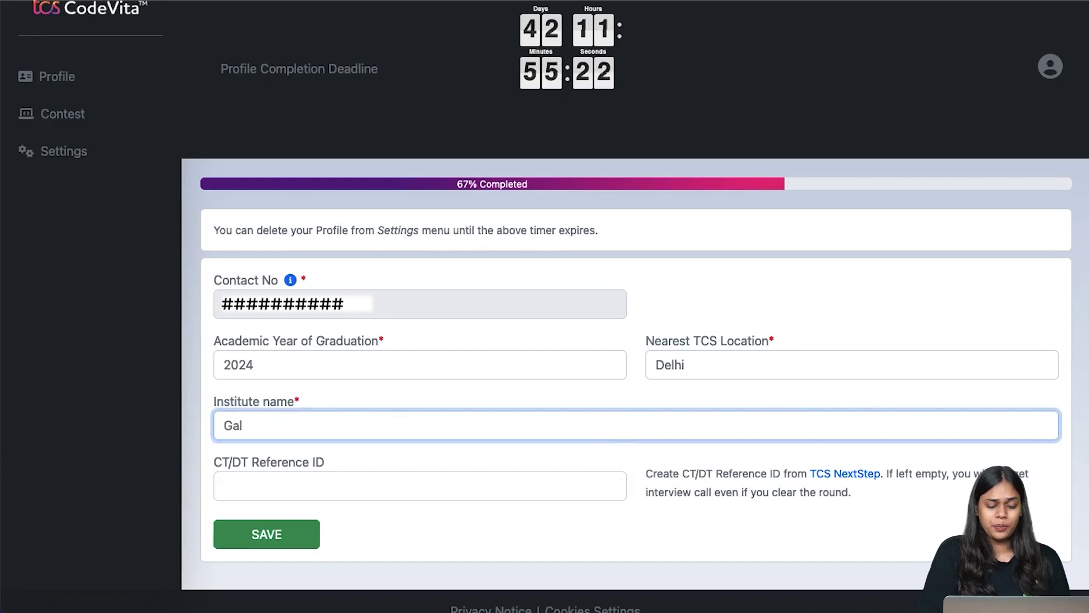
left_click(548, 456)
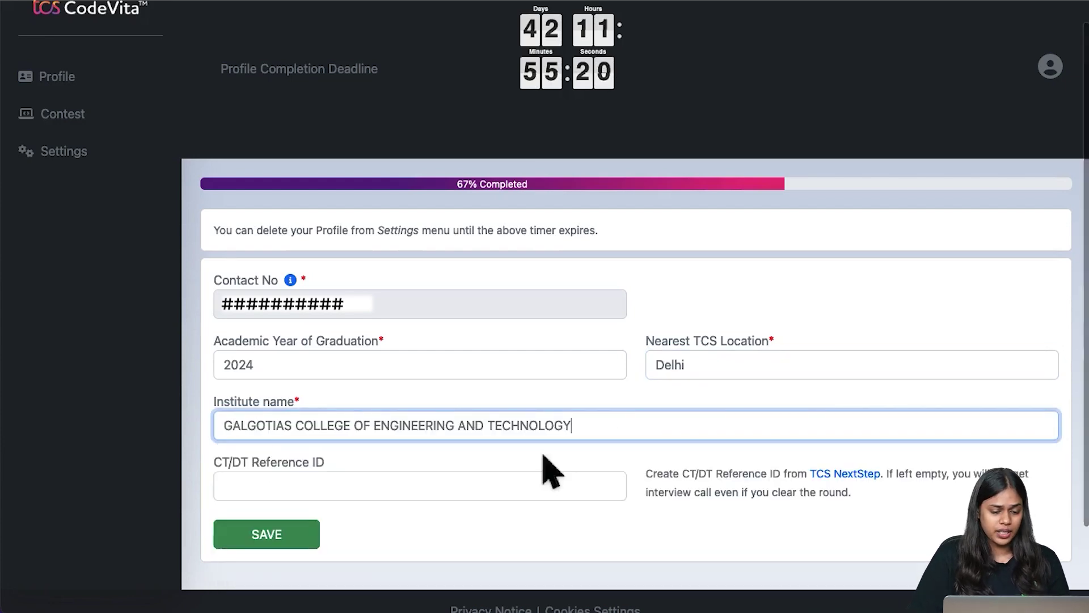
scroll(547, 469, "down", 2)
left_click(486, 435)
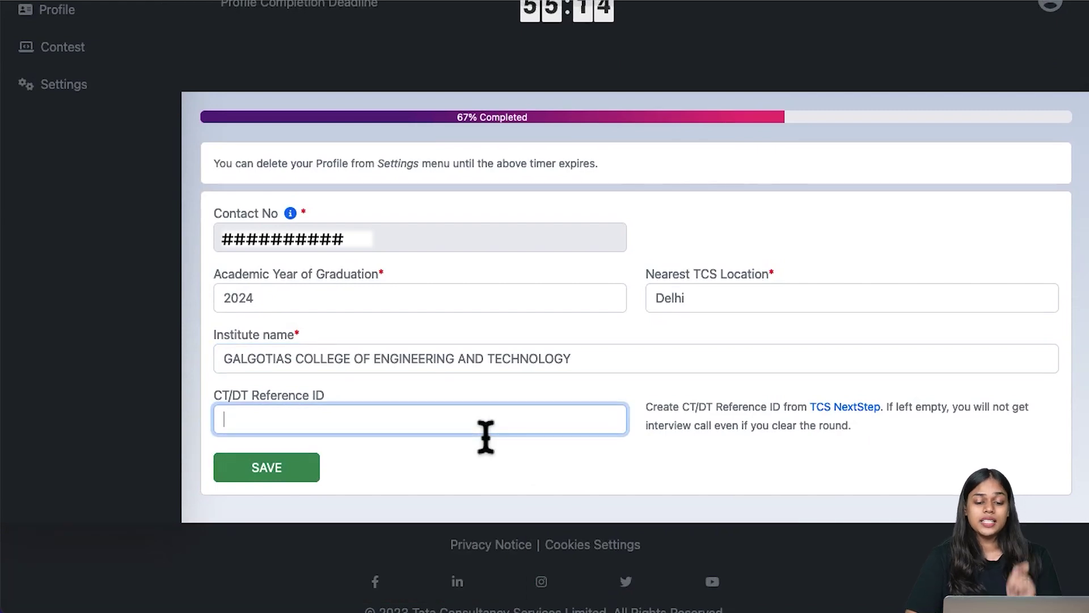
Highlight the note about creating a CT/DT reference ID through TCS NextStep, then deselect it.
left_click_drag(654, 413, 854, 442)
left_click(892, 433)
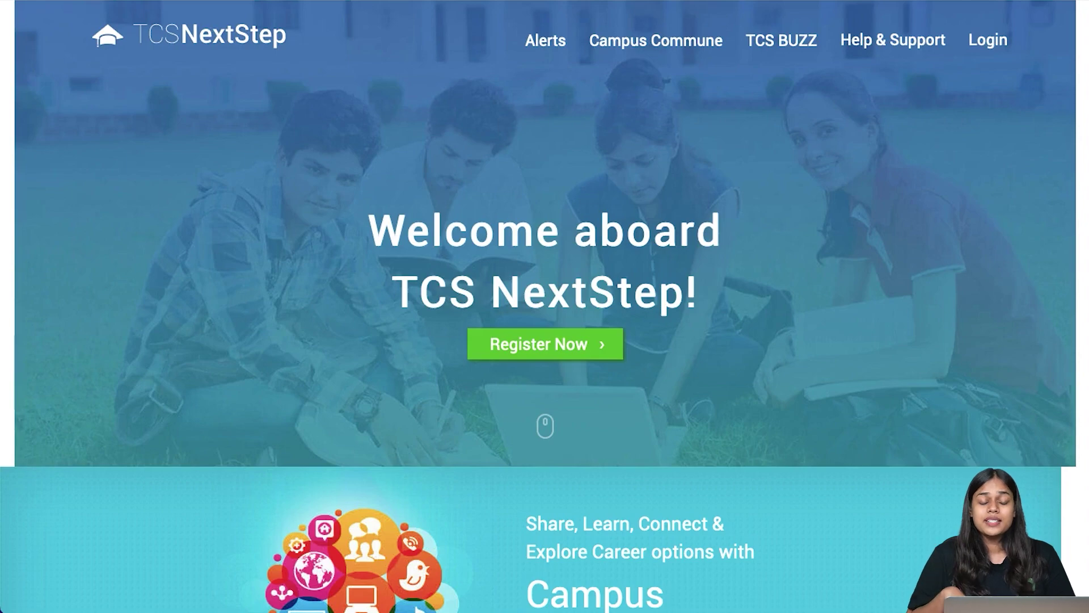
Request a NextStep login code using the registered e-mail and the captcha.
left_click(998, 51)
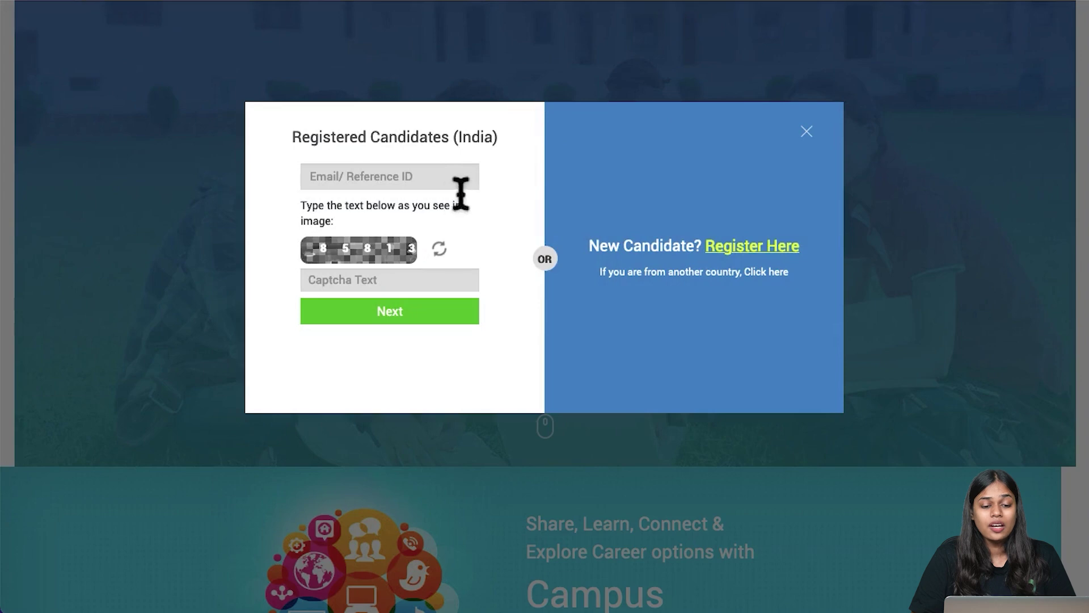
left_click(453, 188)
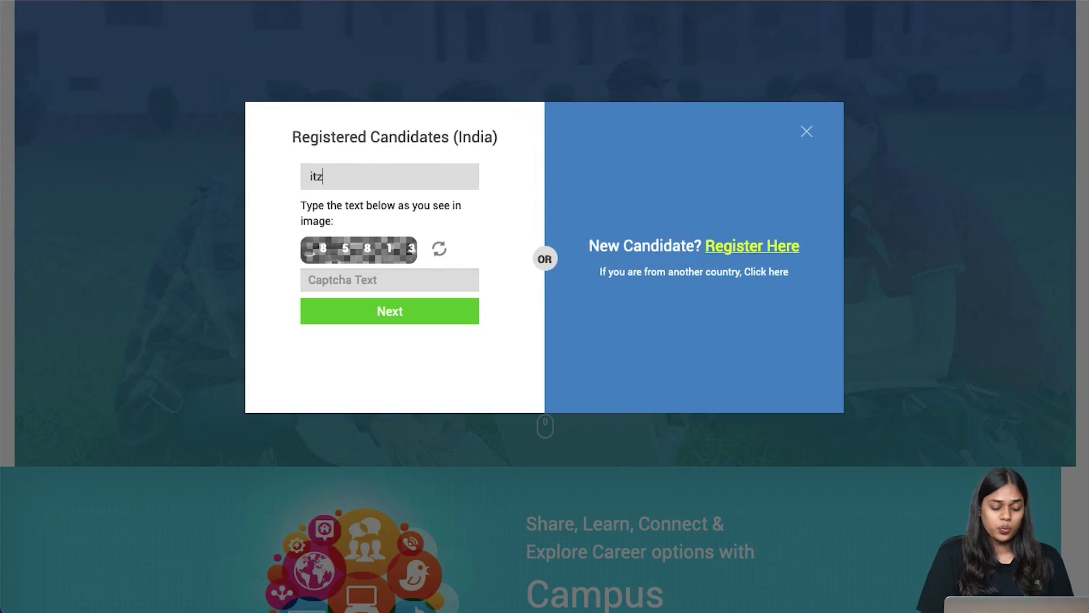
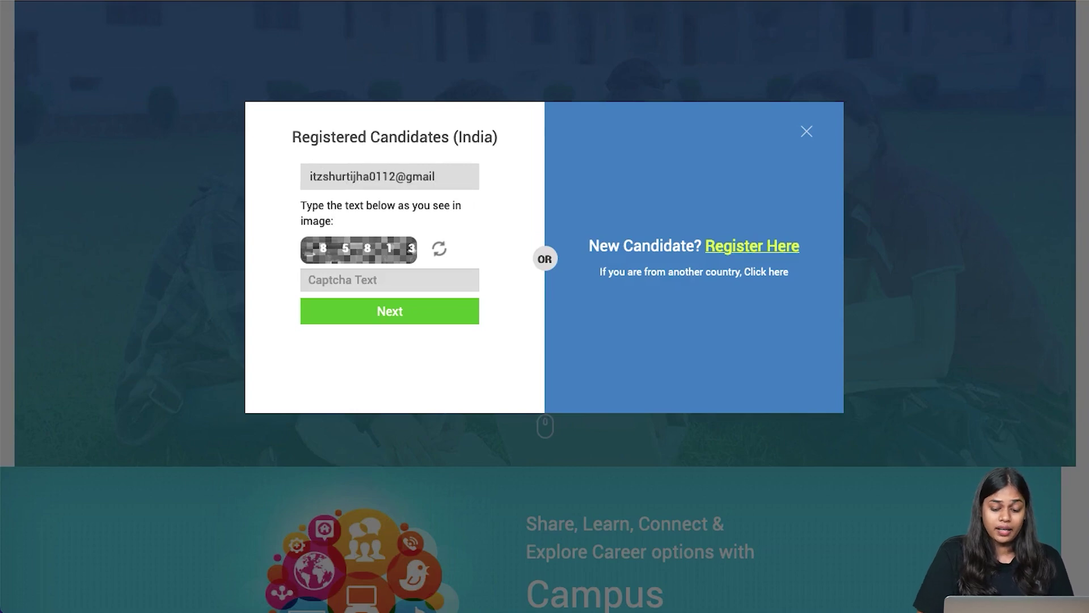
left_click(412, 289)
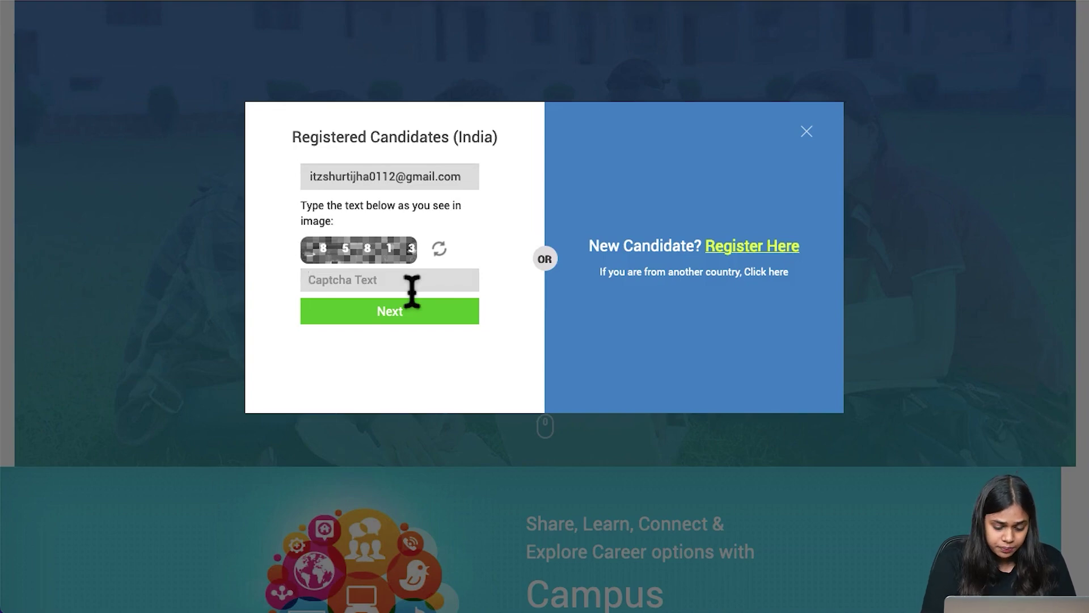
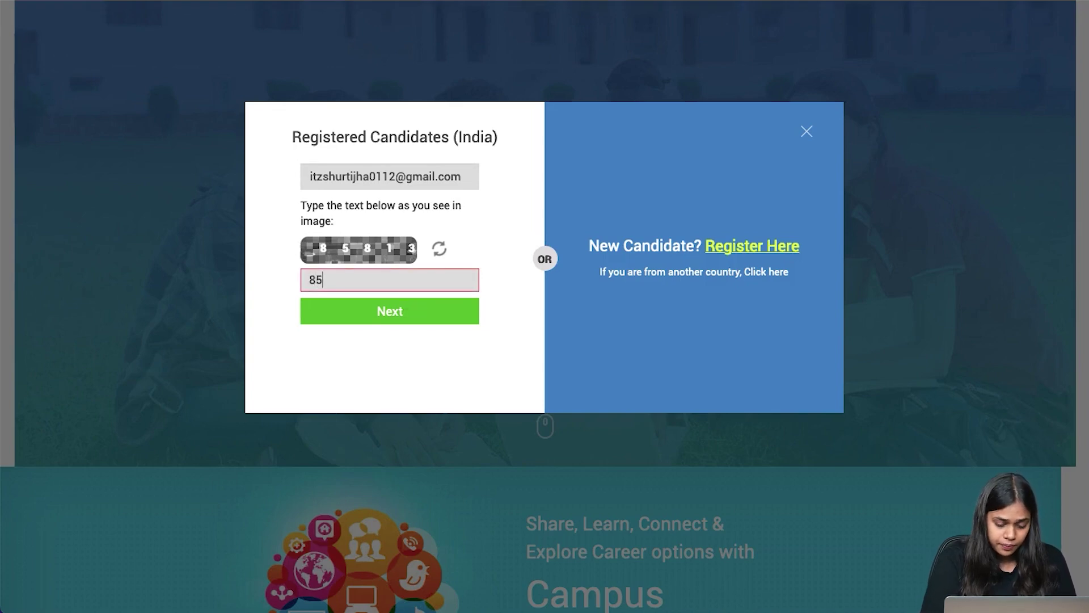
left_click(401, 315)
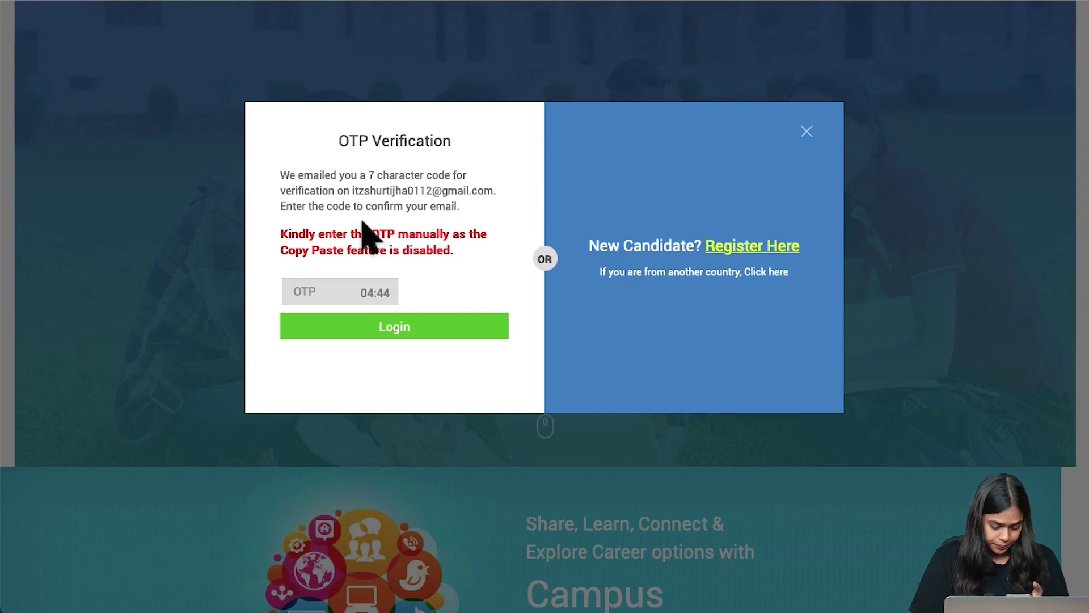
Log in with the emailed 7-character code and decline saving the password.
left_click(353, 300)
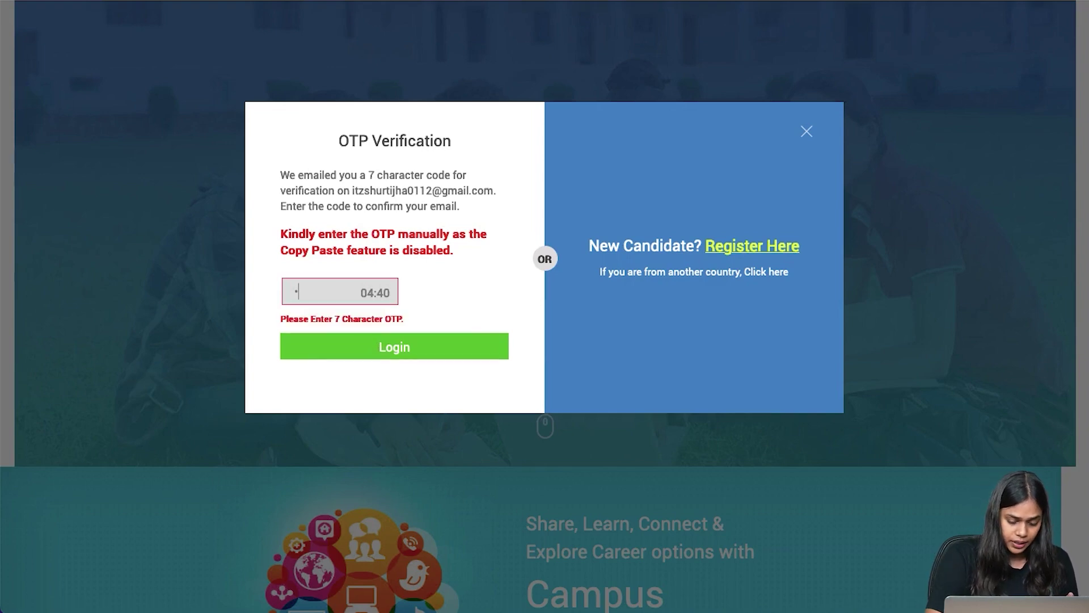
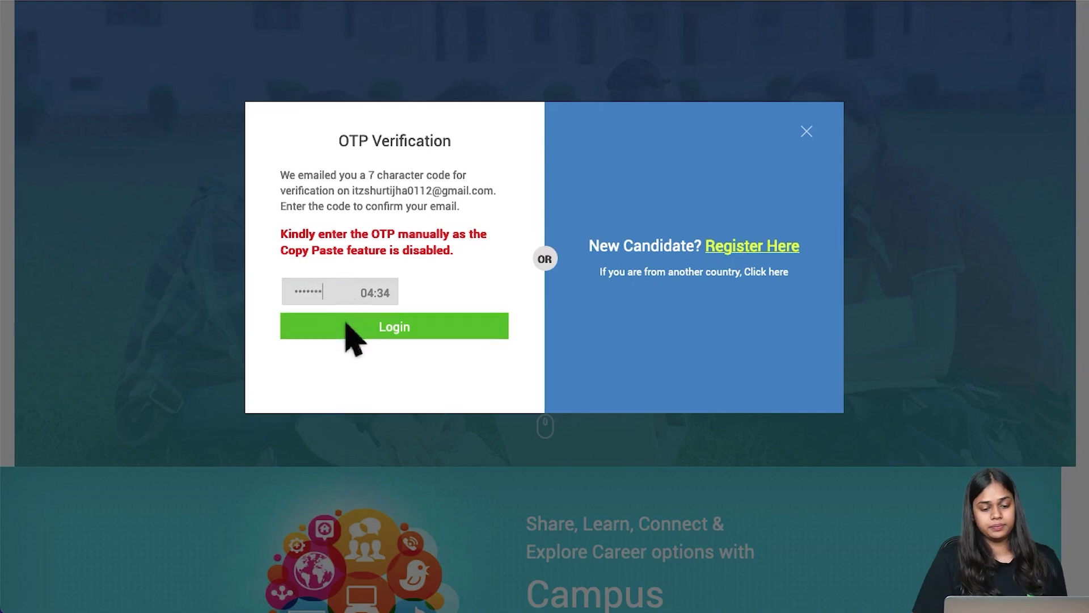
left_click(348, 334)
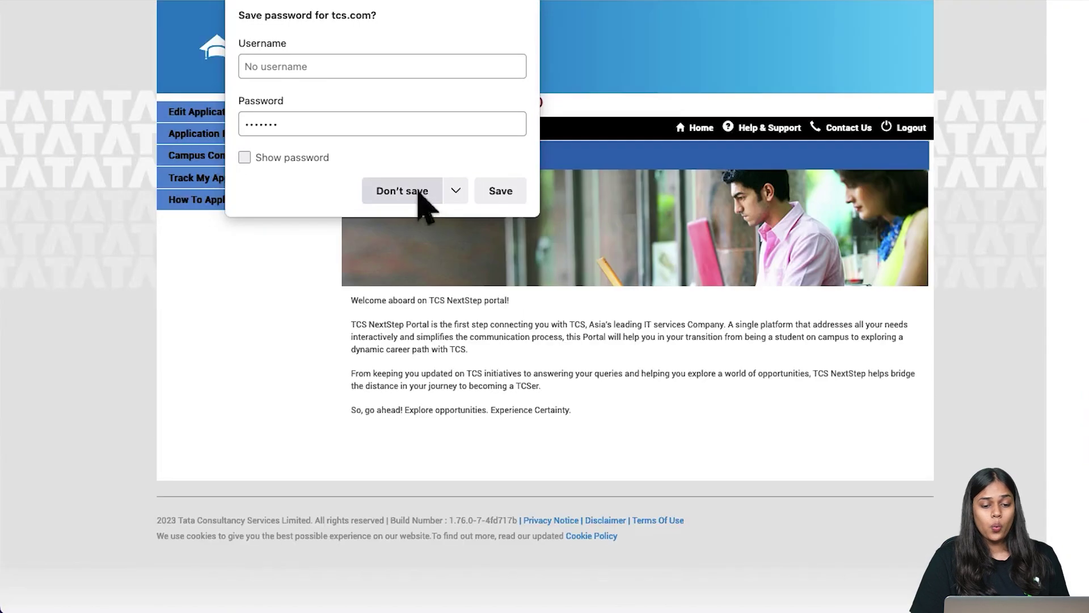
left_click(418, 193)
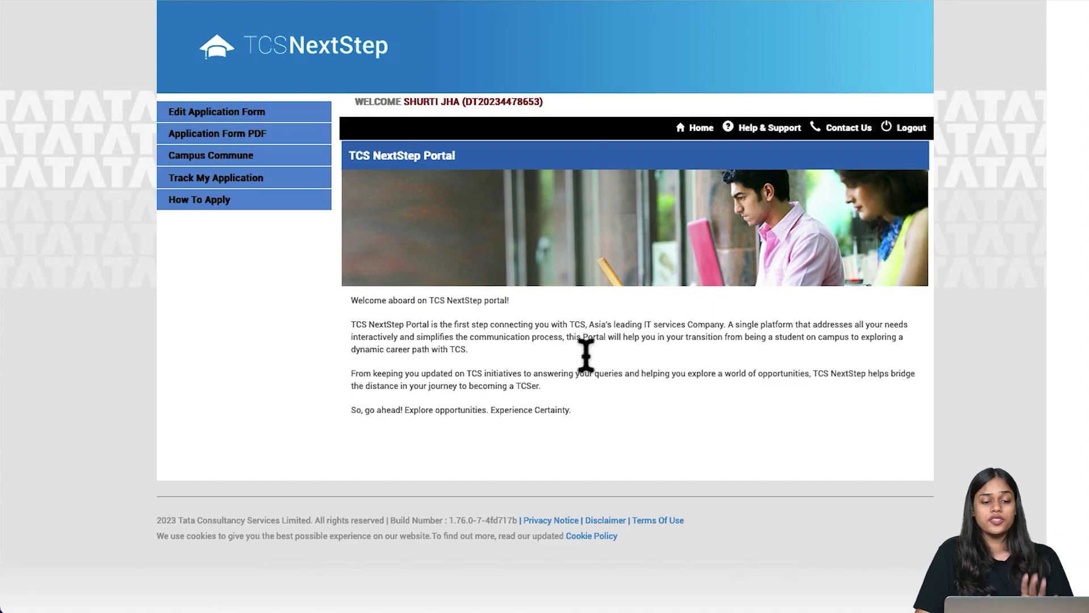
Select the DT reference ID shown beside WELCOME on the NextStep portal.
left_click_drag(559, 109, 471, 108)
key("super+c")
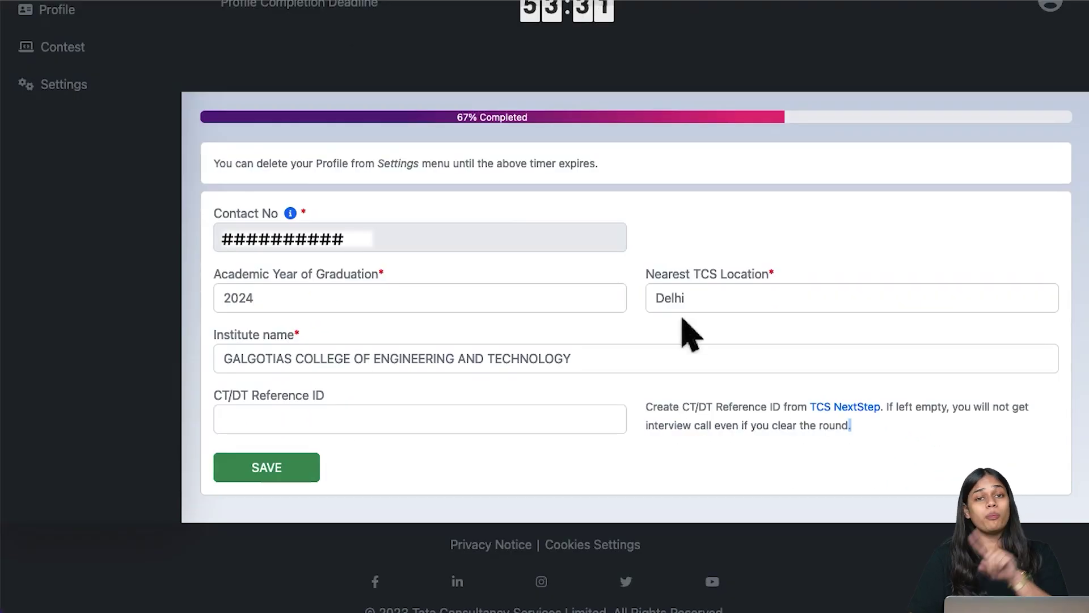
Paste the DT reference ID into the CT/DT Reference ID field and save the profile.
left_click(512, 438)
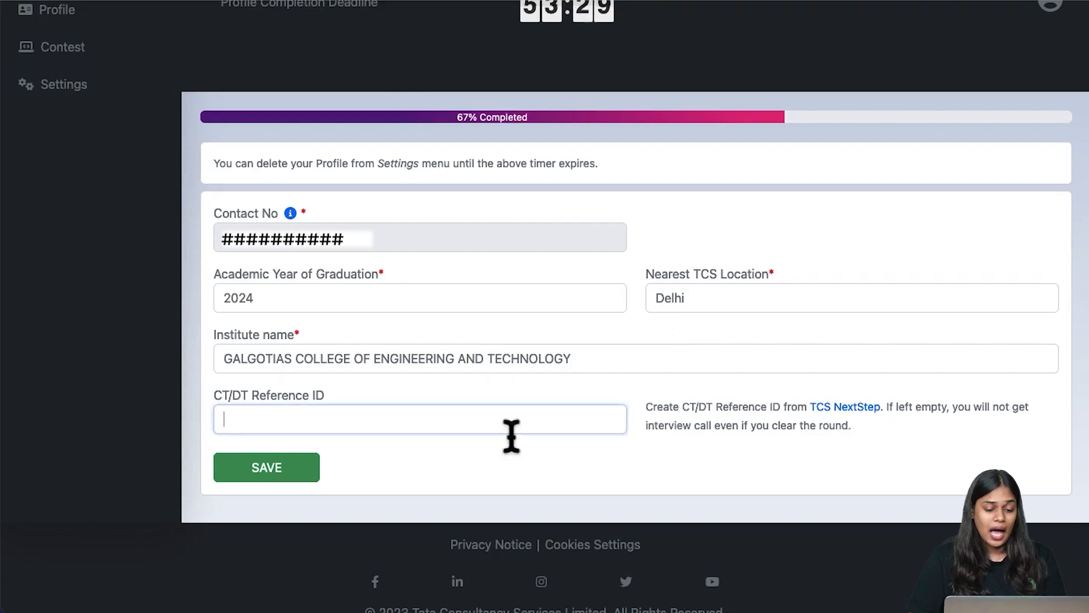
key("super+v")
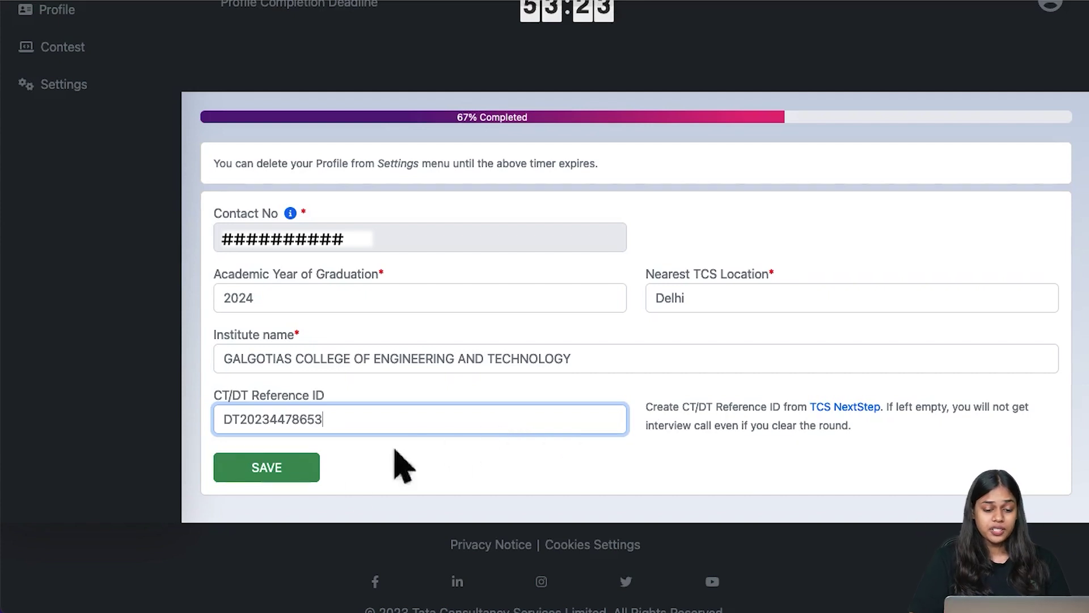
left_click(293, 470)
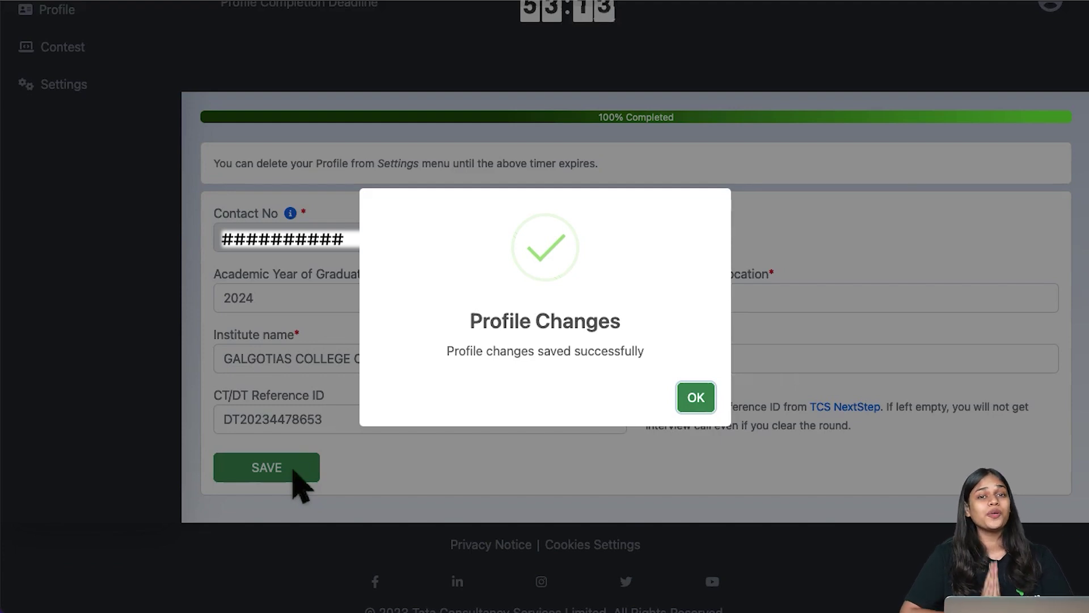
left_click(698, 398)
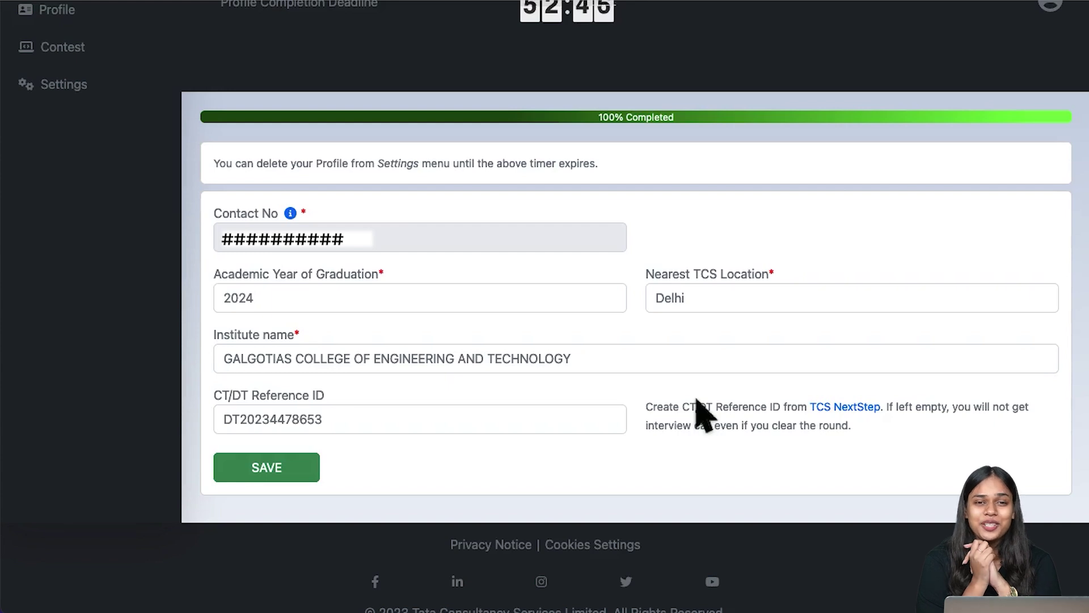
Scroll back to the top of the 100%-complete CodeVita profile form.
scroll(391, 312, "up", 3)
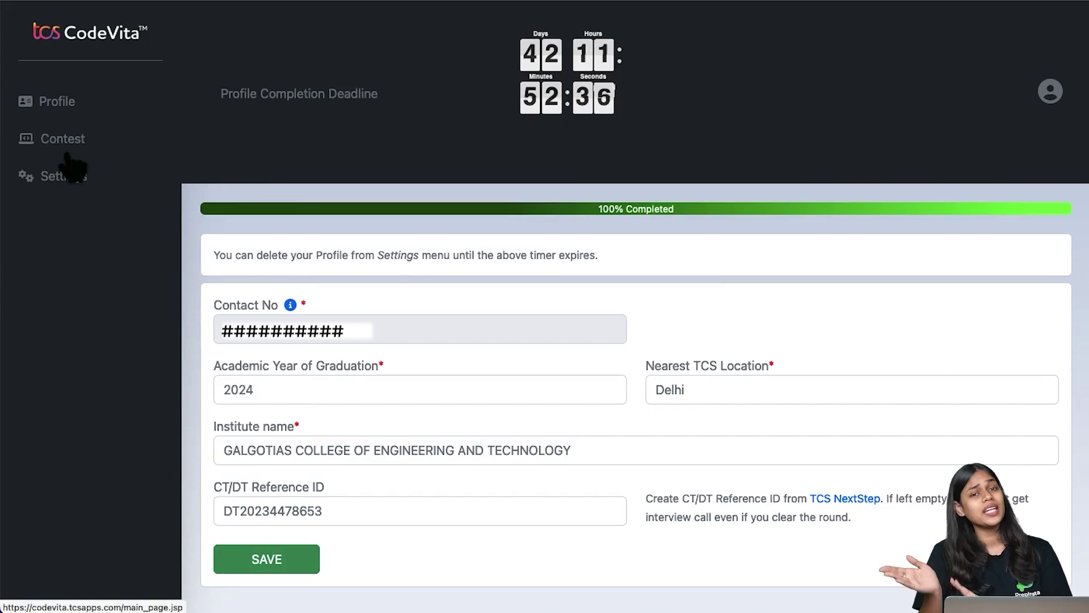
Decline saving the password, accept the contest guidelines, and start the practice contest.
left_click(66, 154)
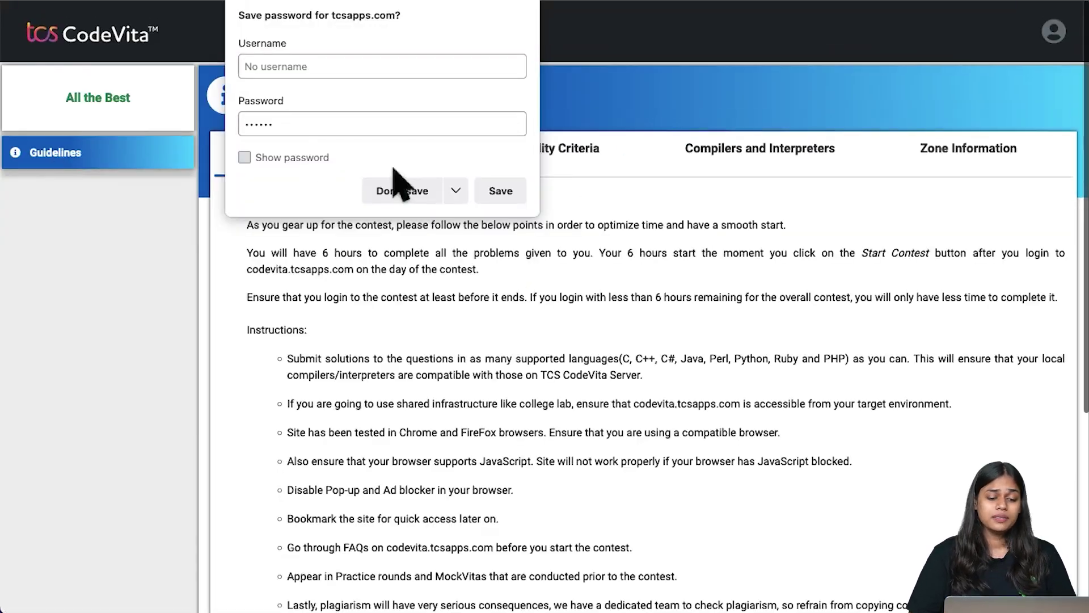
left_click(403, 195)
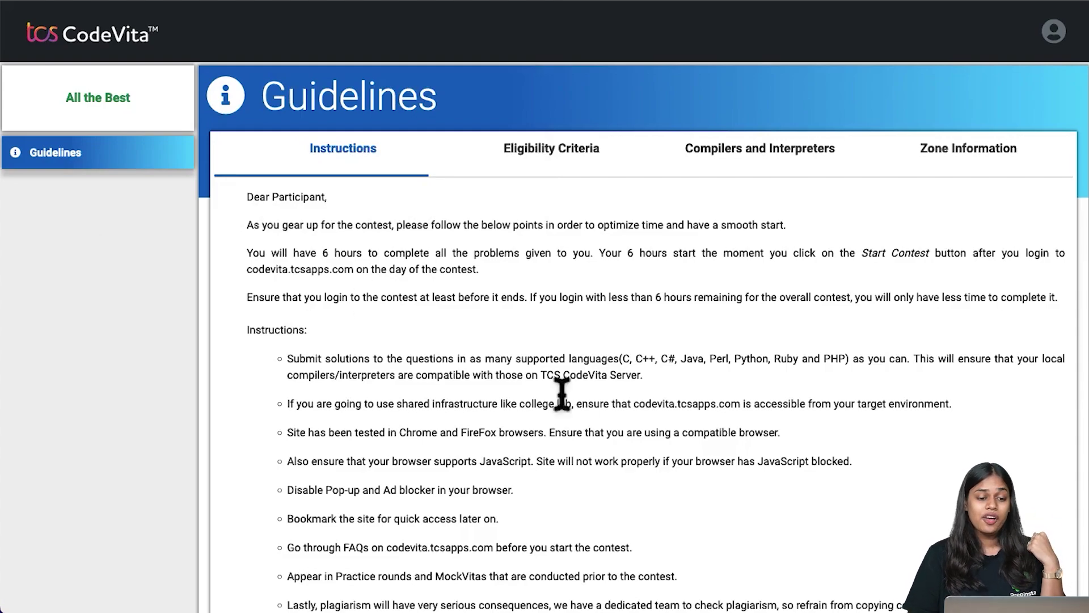
scroll(562, 393, "down", 5)
scroll(561, 394, "up", 6)
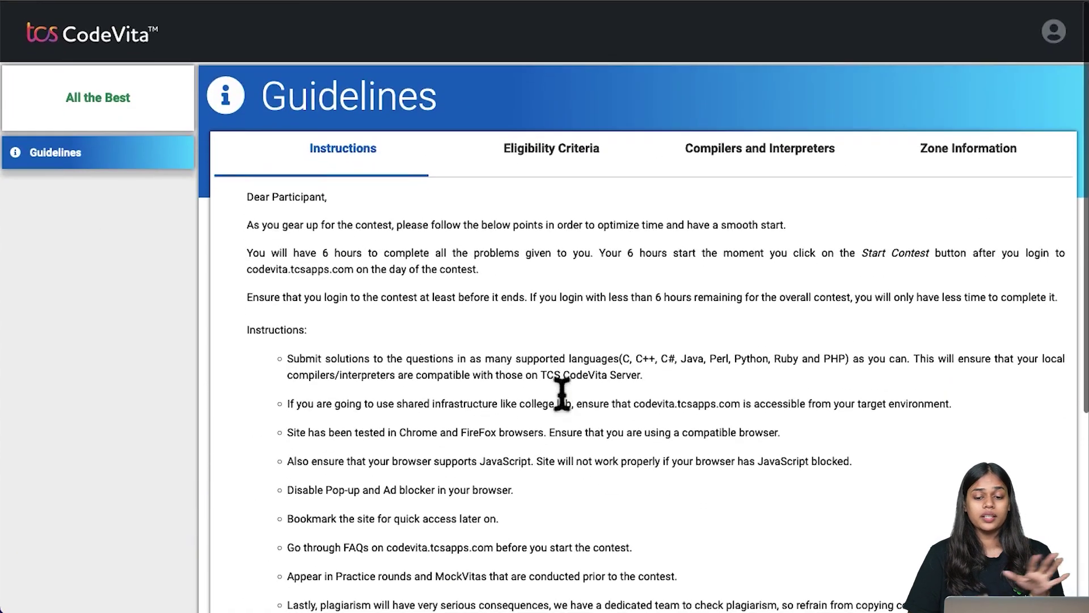
scroll(562, 393, "down", 5)
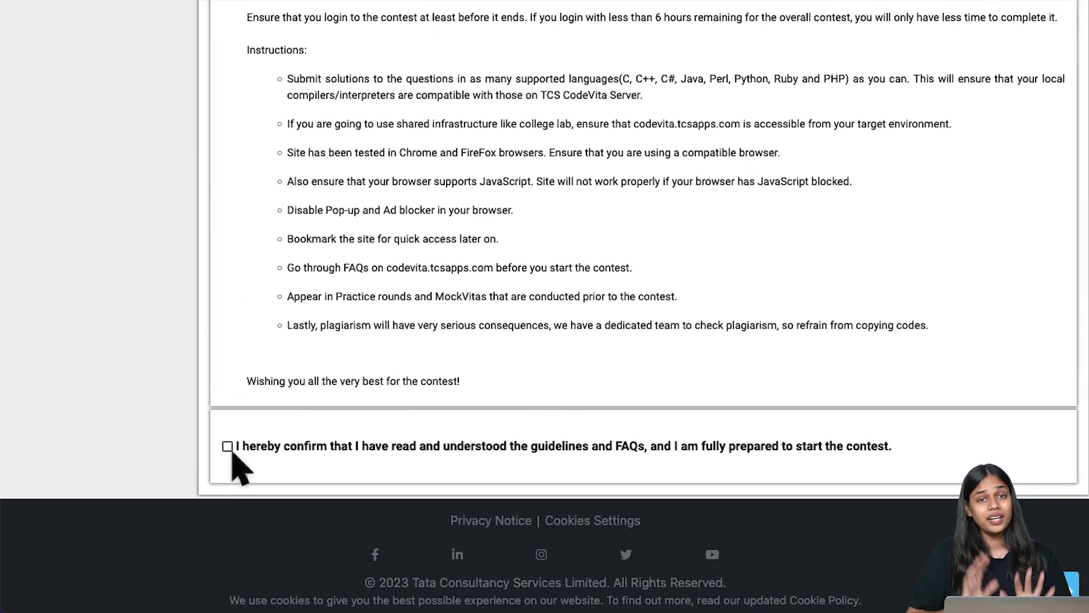
left_click(229, 449)
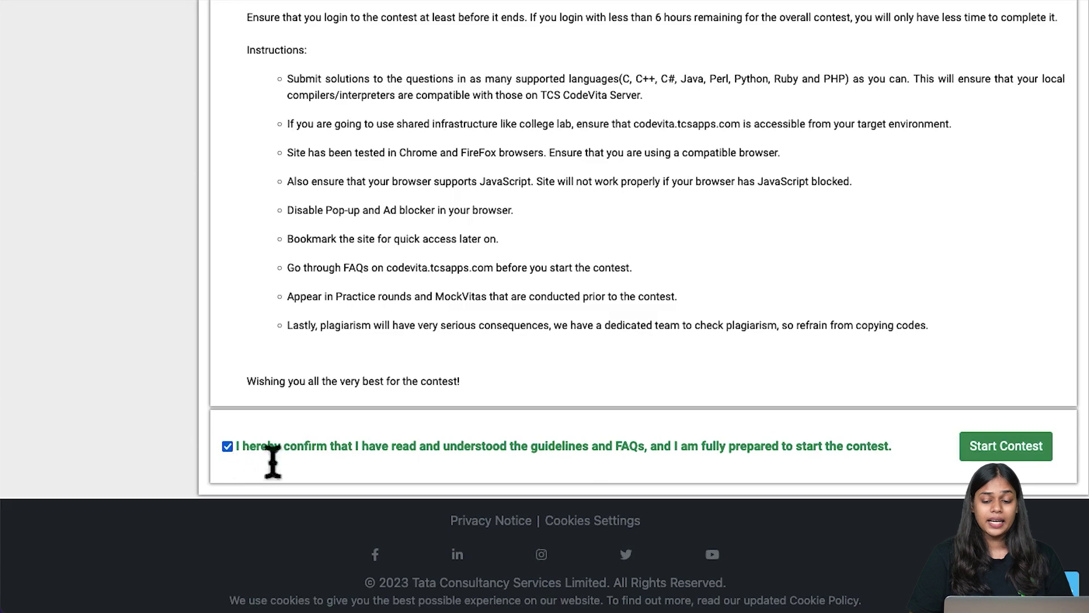
left_click(1034, 452)
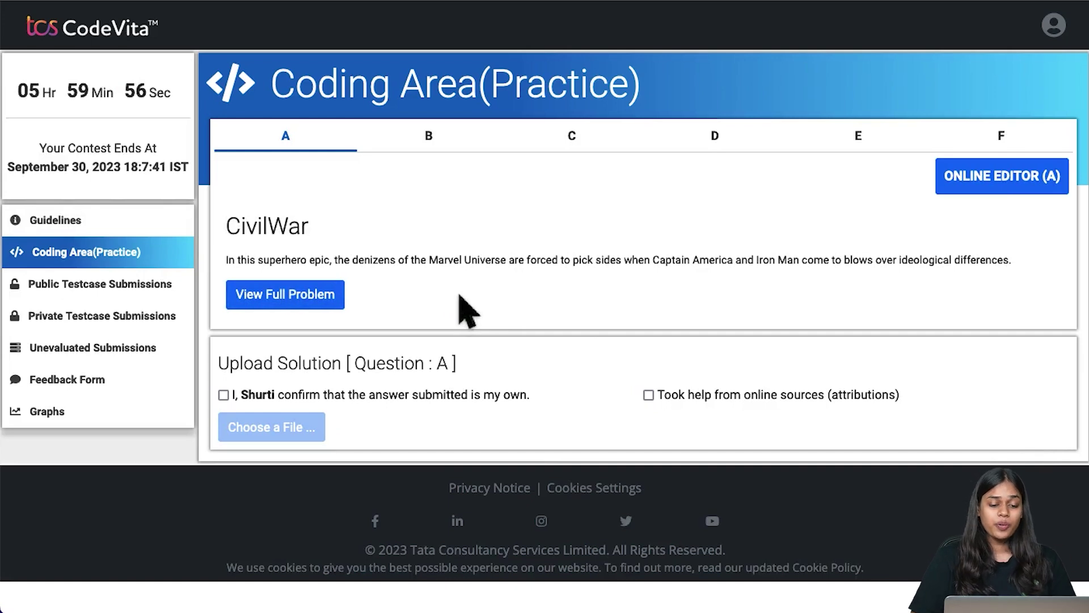
Open the full CivilWar problem and tick the box declaring the submitted answer your own.
left_click(315, 295)
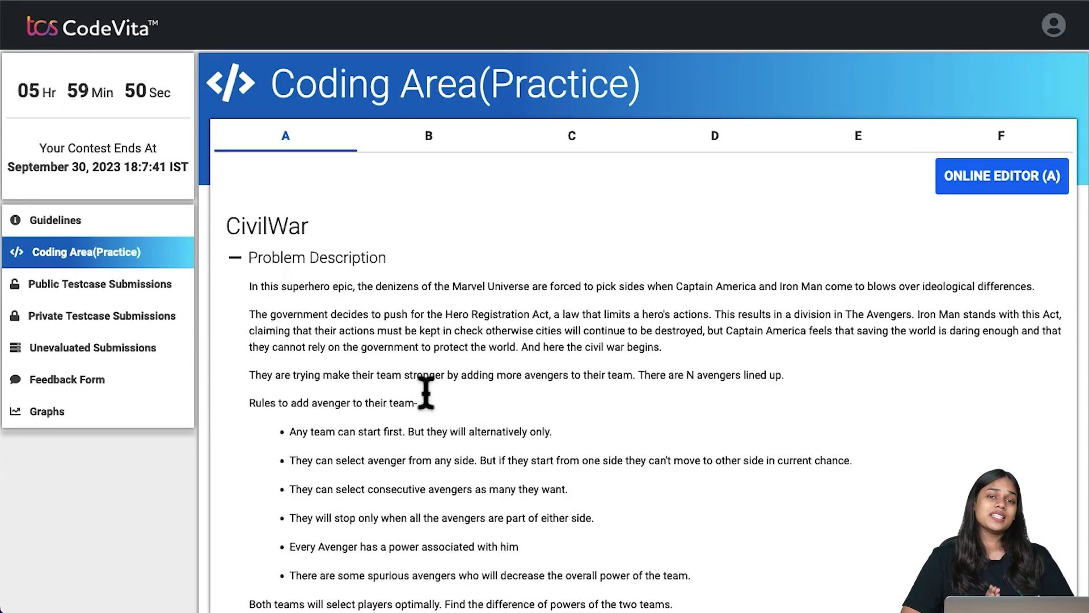
scroll(425, 392, "down", 15)
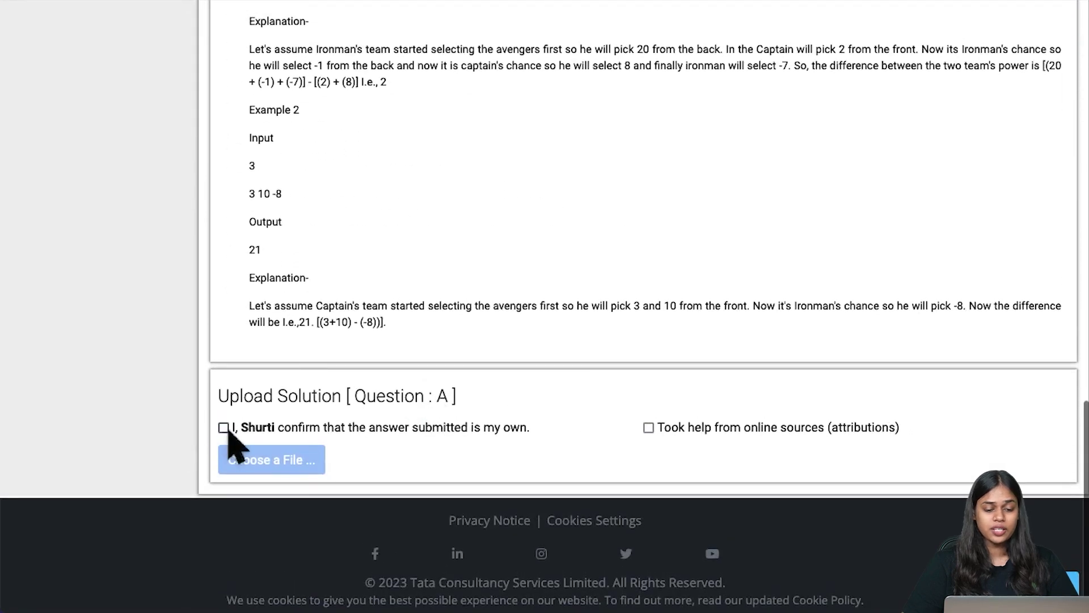
left_click(225, 428)
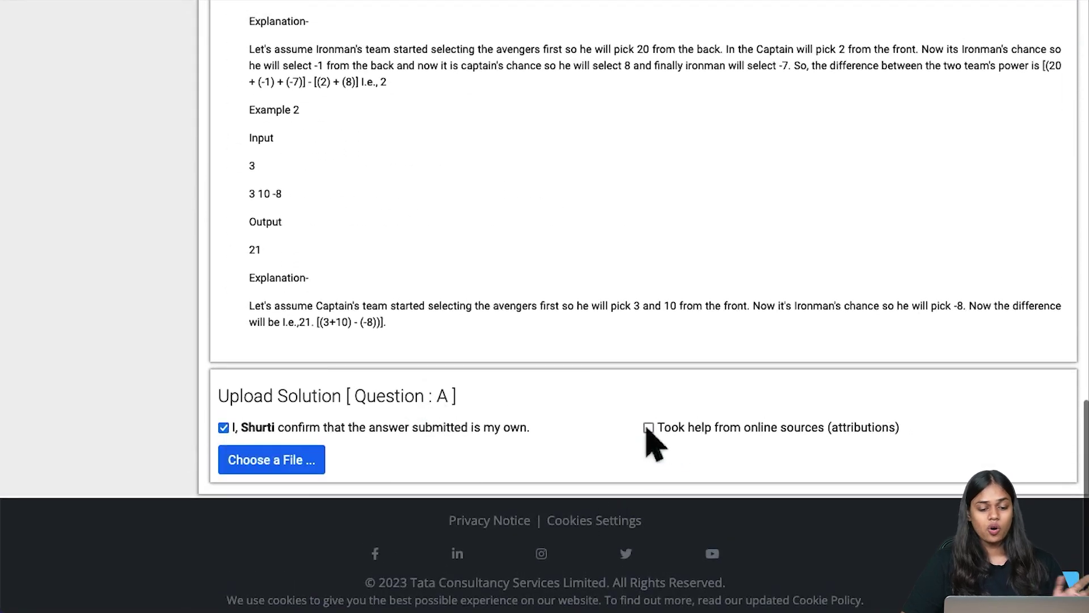
scroll(652, 440, "up", 20)
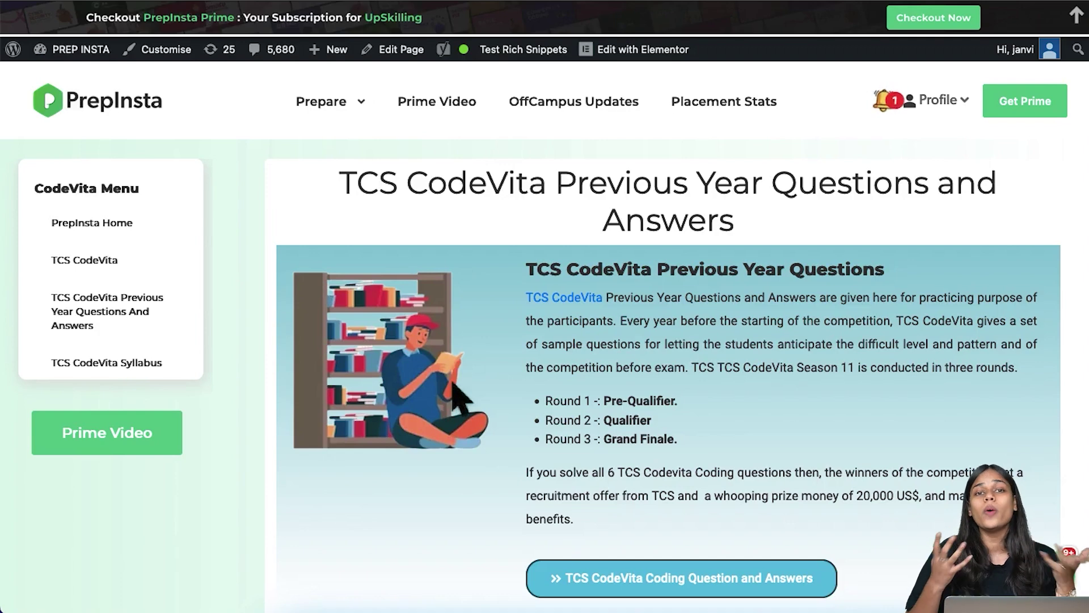
Scroll through the CodeVita rounds and Season 11 problem cards on PrepInsta's previous-year questions page.
scroll(458, 402, "down", 2)
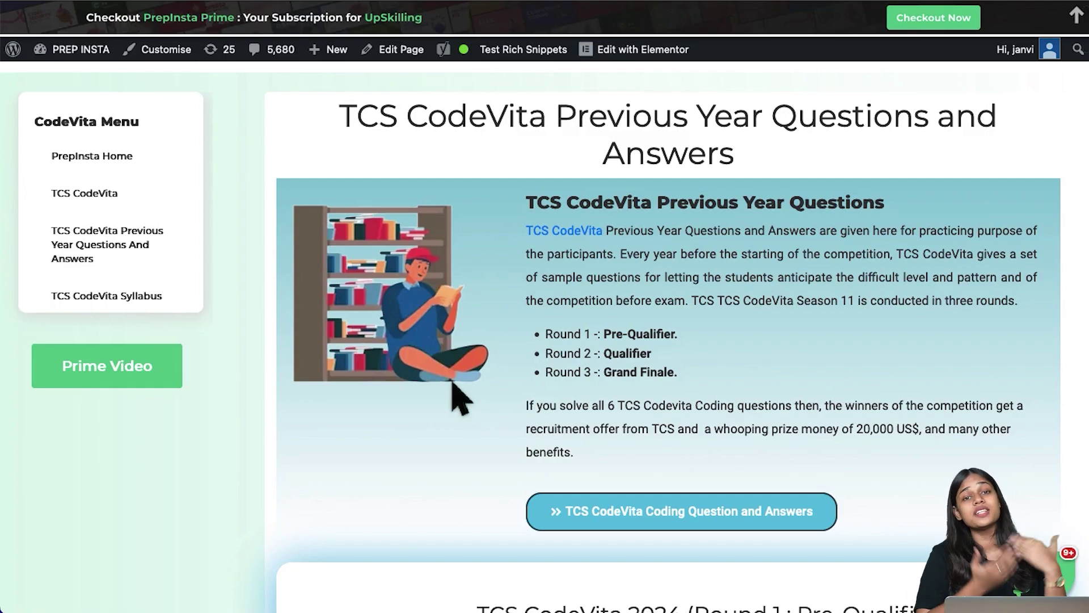
scroll(453, 386, "down", 5)
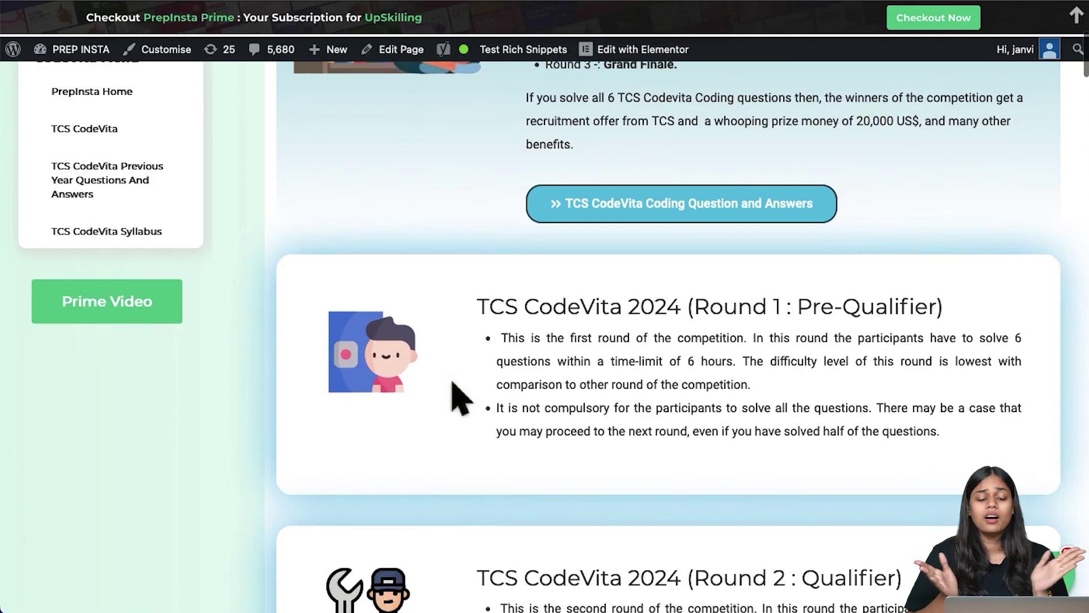
scroll(453, 386, "down", 3)
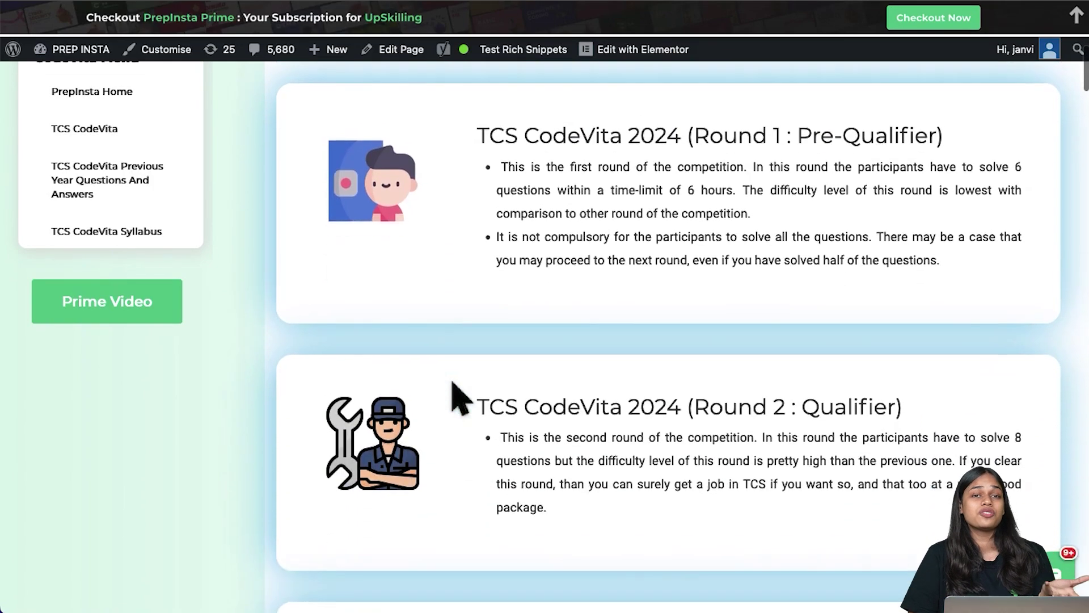
scroll(453, 386, "down", 2)
scroll(454, 386, "down", 5)
scroll(459, 397, "down", 2)
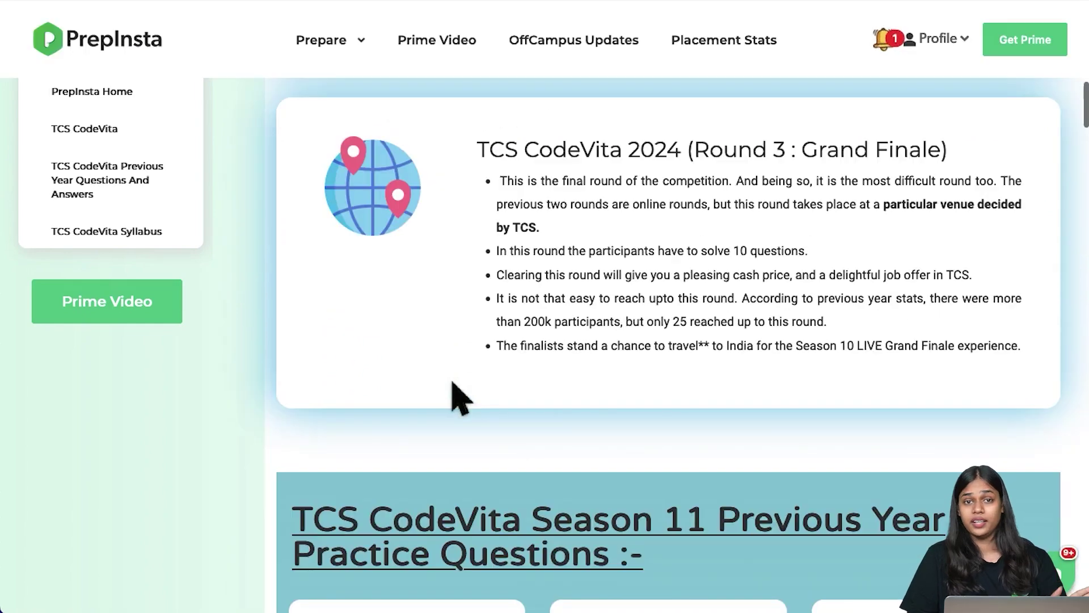
scroll(459, 397, "down", 5)
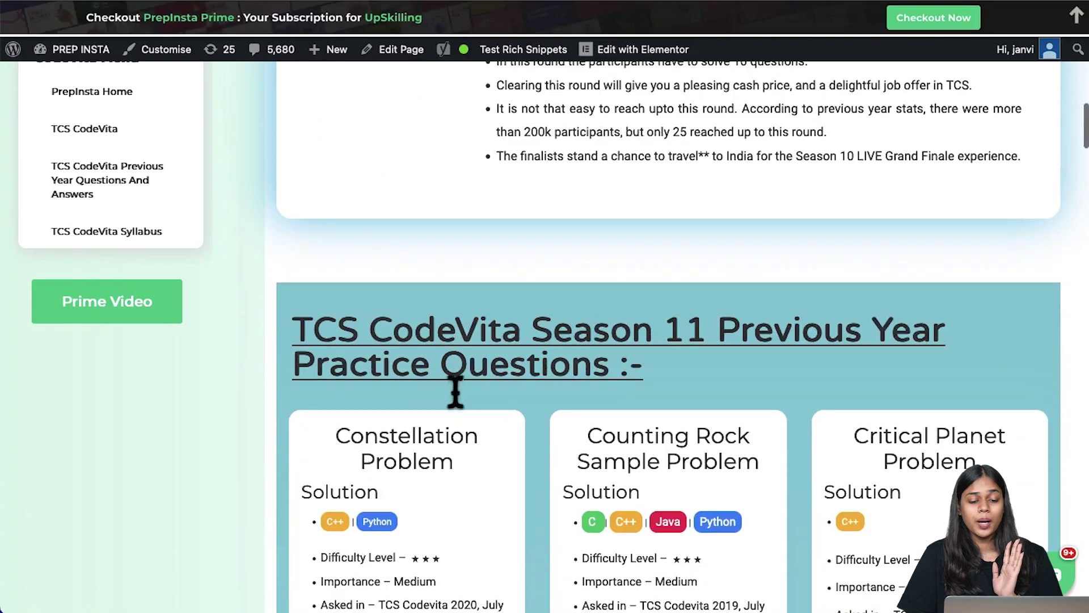
scroll(460, 397, "down", 2)
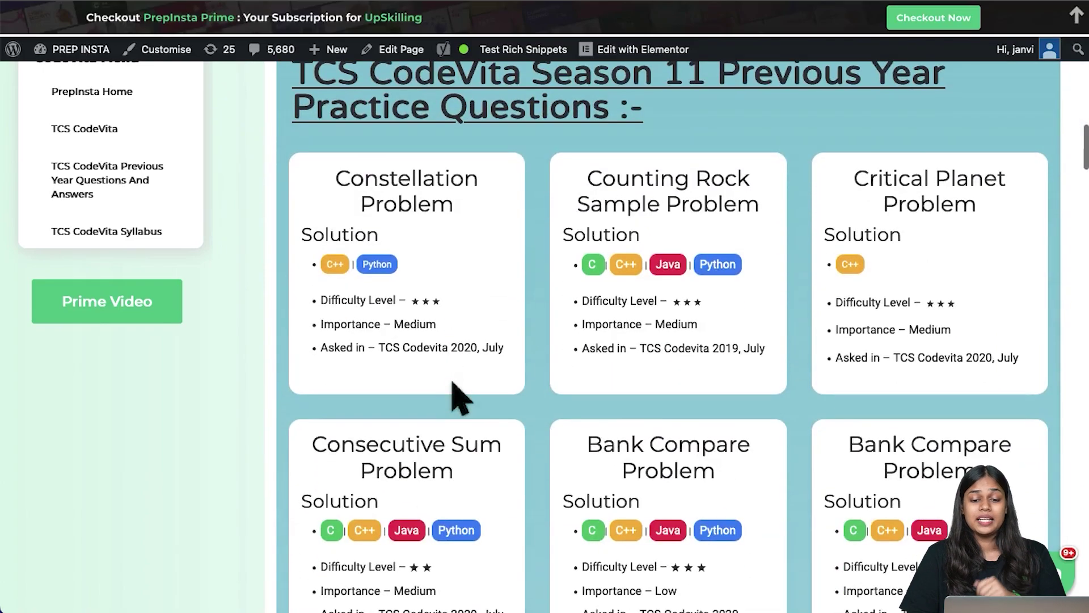
scroll(459, 397, "down", 3)
scroll(458, 397, "up", 3)
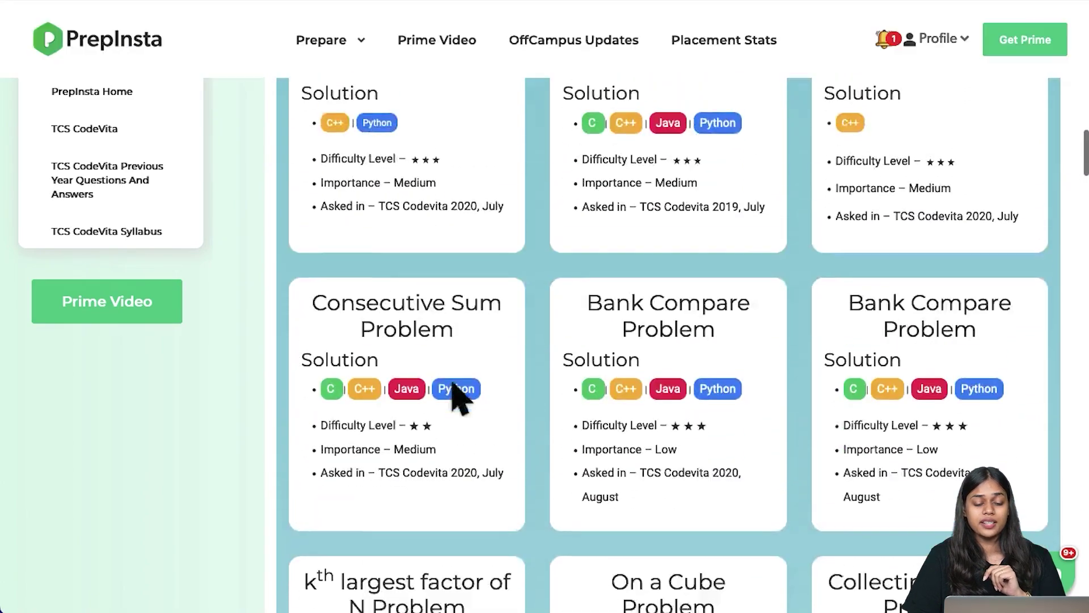
scroll(458, 397, "down", 4)
scroll(459, 397, "down", 15)
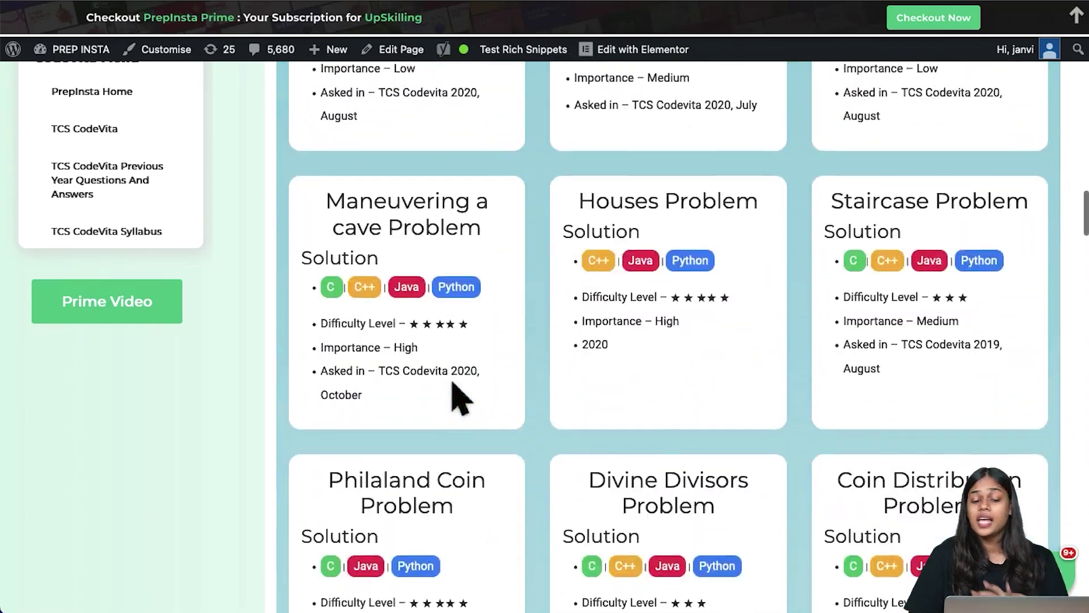
scroll(458, 398, "down", 20)
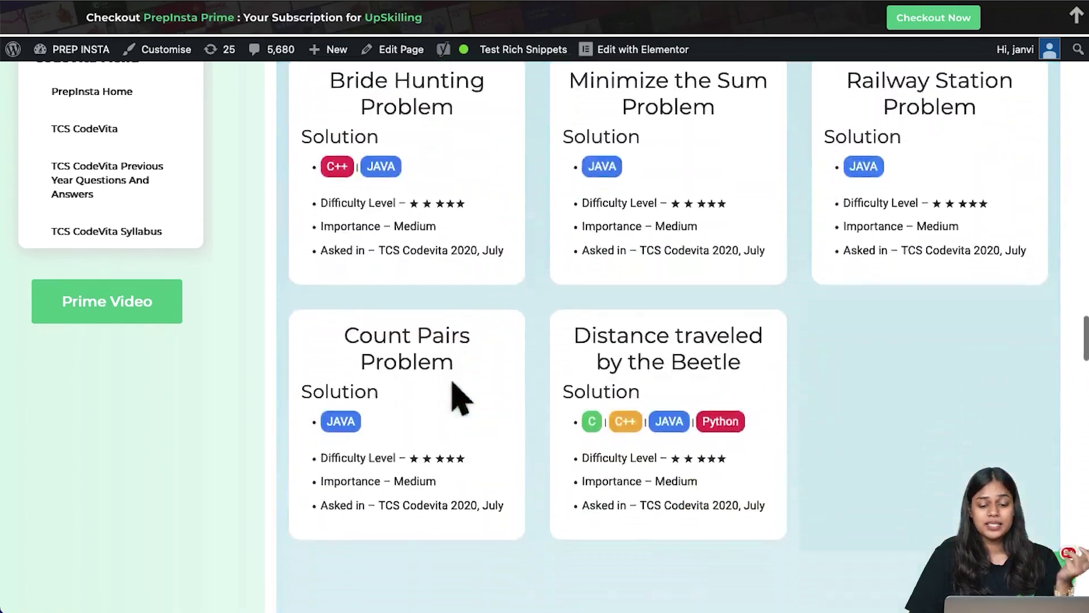
scroll(455, 392, "down", 3)
scroll(458, 397, "up", 20)
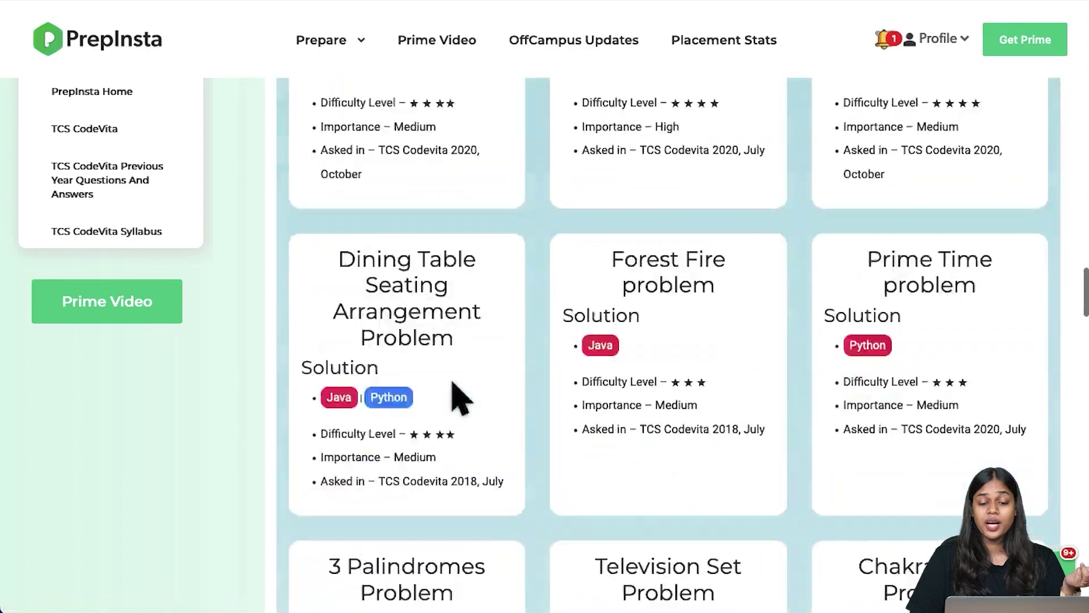
scroll(458, 397, "up", 8)
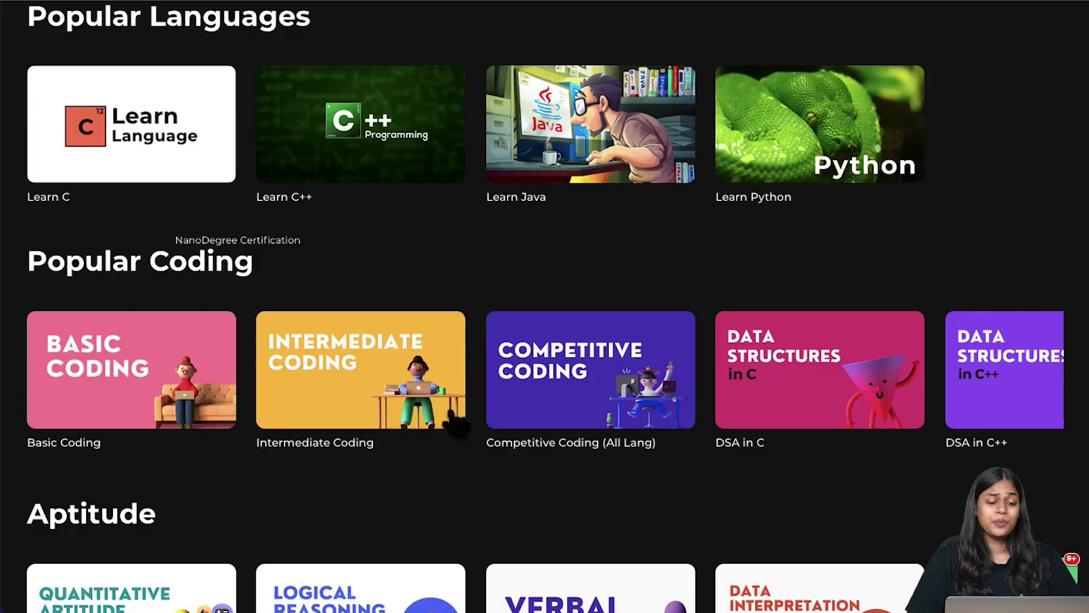
Advance the Popular Coding carousel on the Prime courses page until DSA in Java appears.
scroll(453, 421, "down", 2)
mouse_move(445, 495)
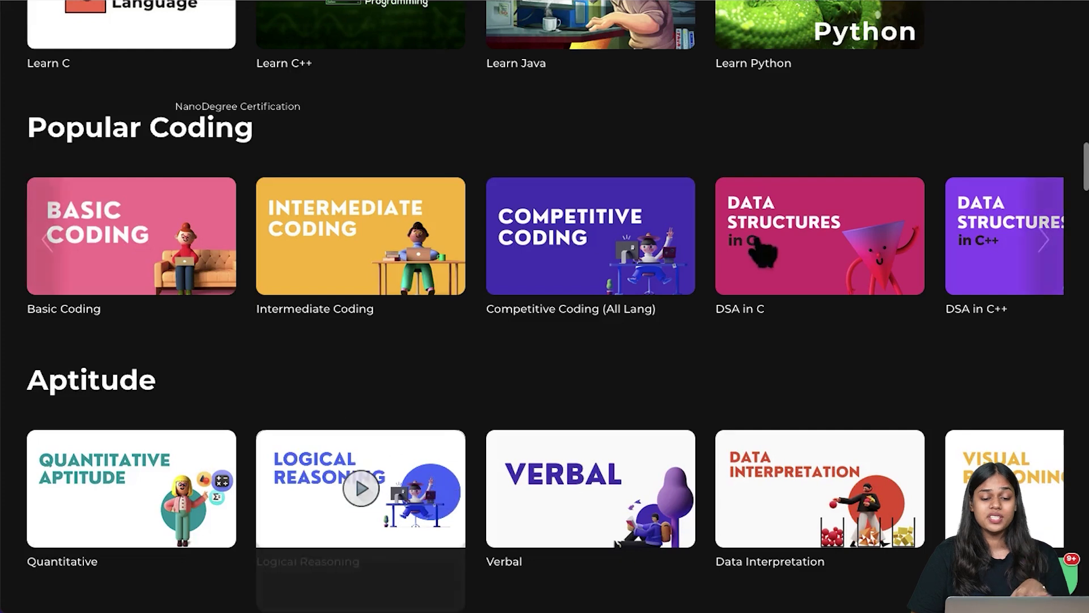
mouse_move(652, 281)
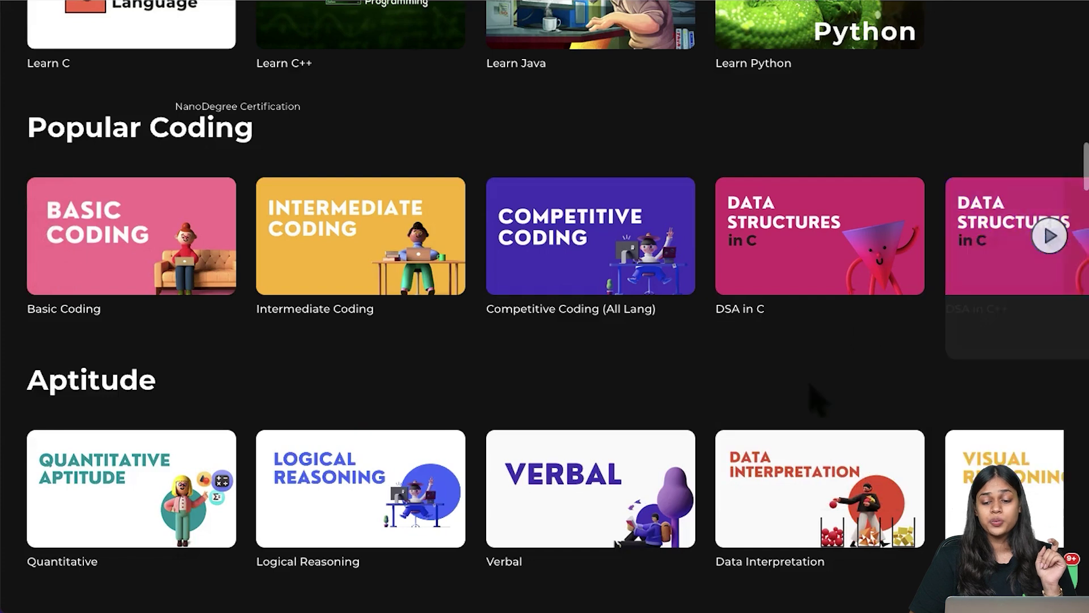
left_click(1060, 253)
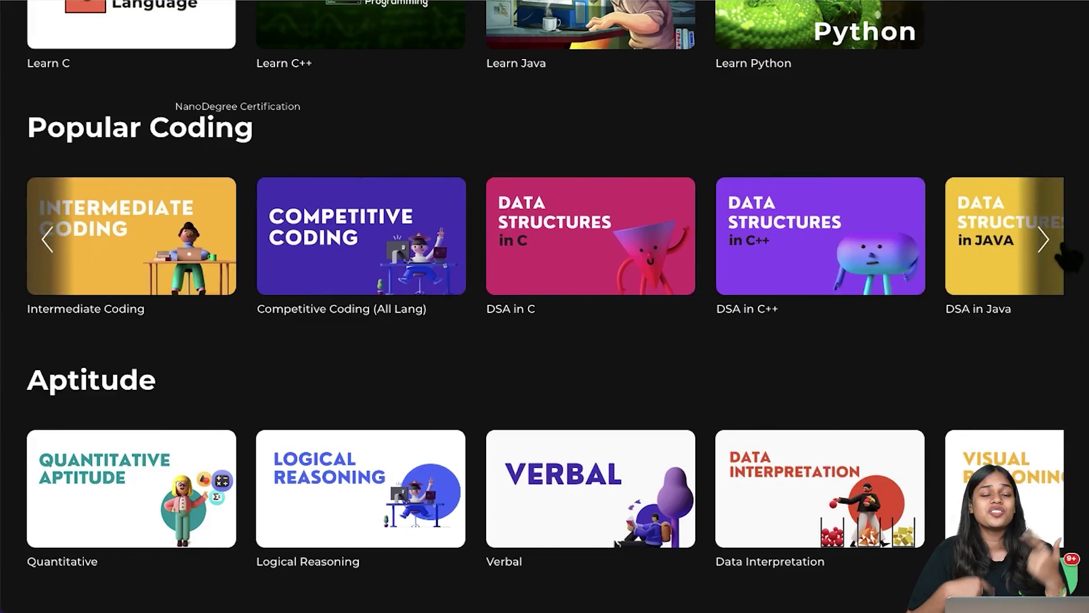
scroll(749, 258, "up", 5)
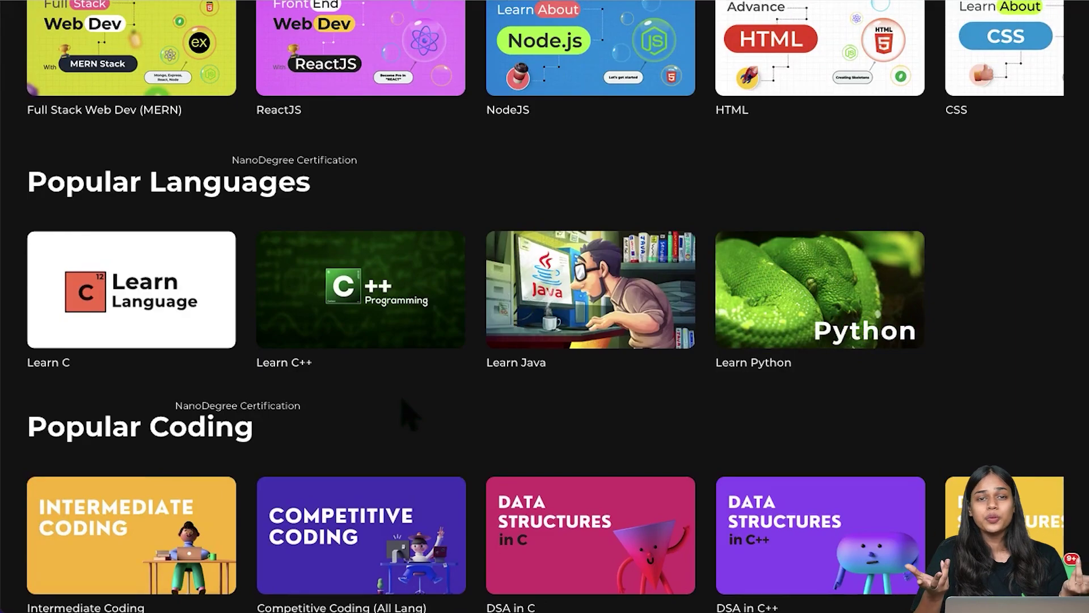
scroll(408, 417, "down", 15)
scroll(408, 413, "down", 15)
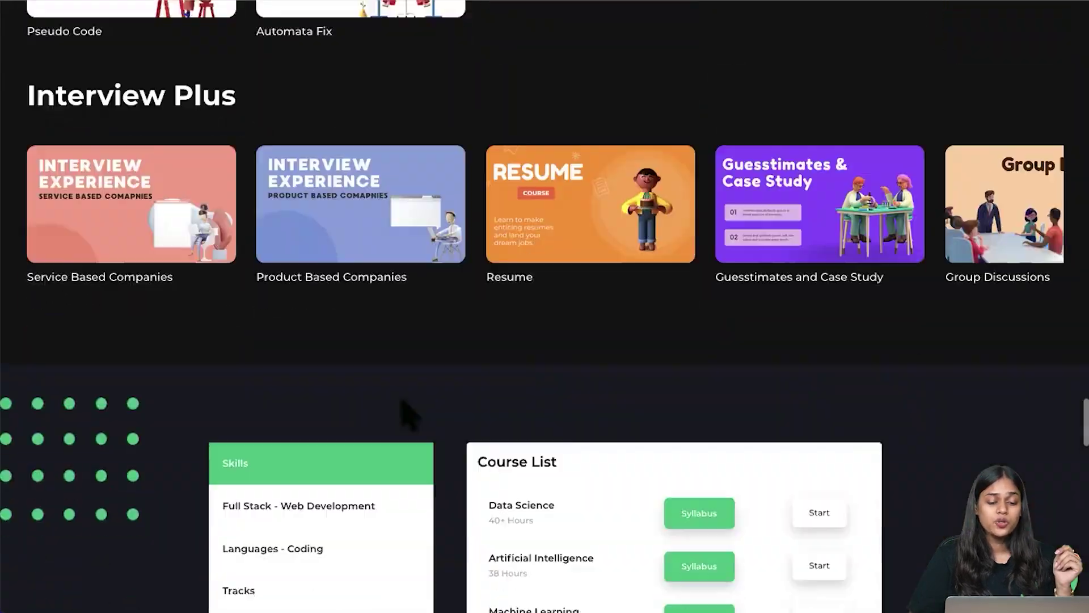
scroll(407, 413, "up", 10)
scroll(408, 413, "down", 2)
scroll(407, 414, "down", 3)
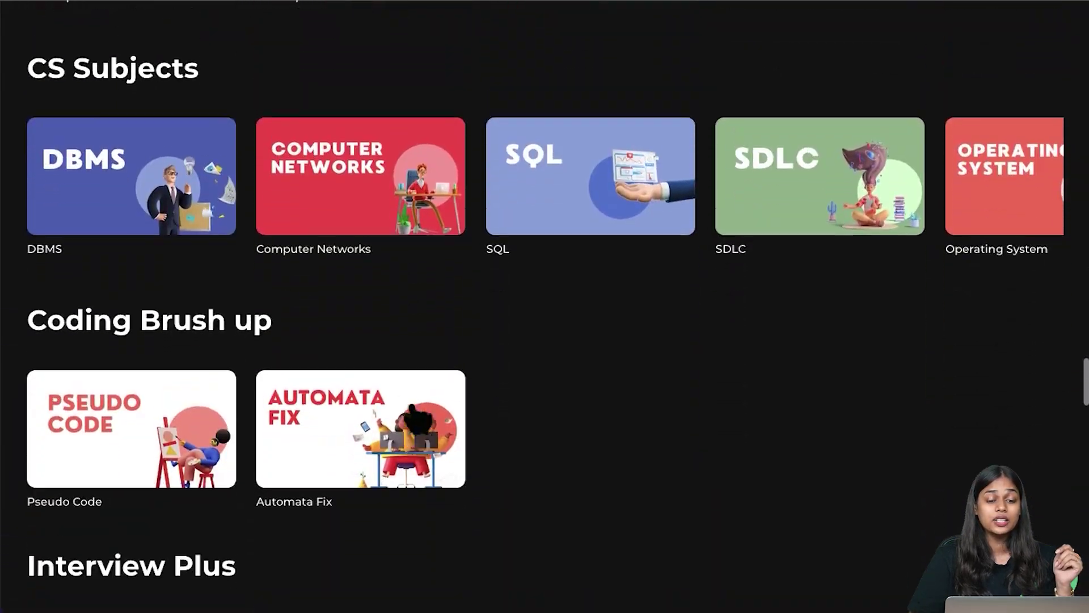
scroll(402, 413, "up", 20)
scroll(403, 398, "up", 10)
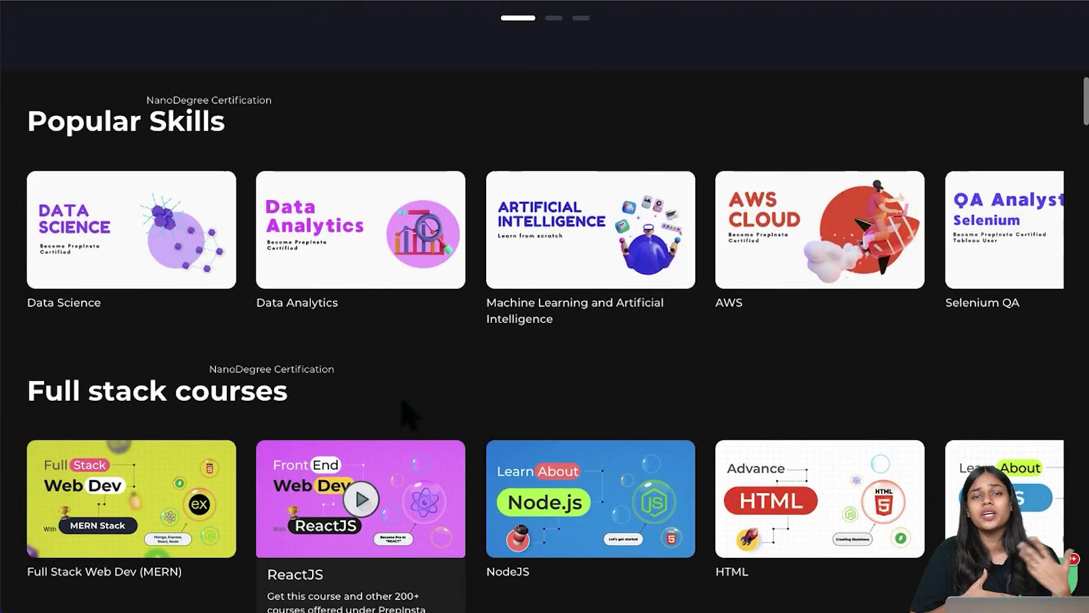
scroll(407, 413, "down", 8)
Go back to the CodeVita previous-year questions intro showing the 20,000 US$ prize.
scroll(407, 409, "down", 1)
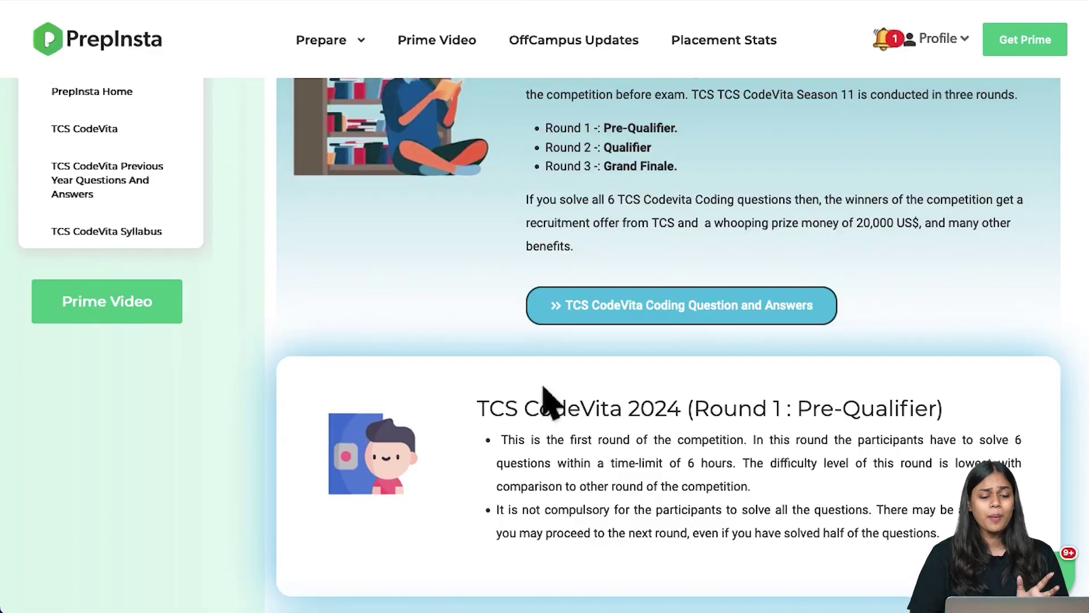
scroll(544, 397, "up", 5)
Display the CodeVita profile at 100% completion with its CT/DT Reference ID saved.
scroll(545, 398, "down", 1)
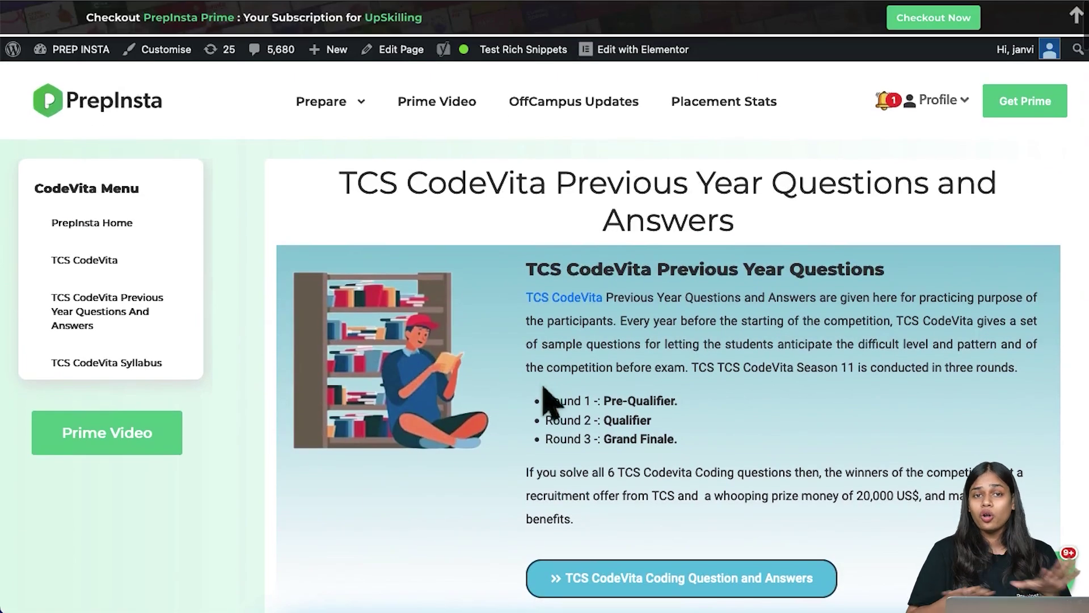